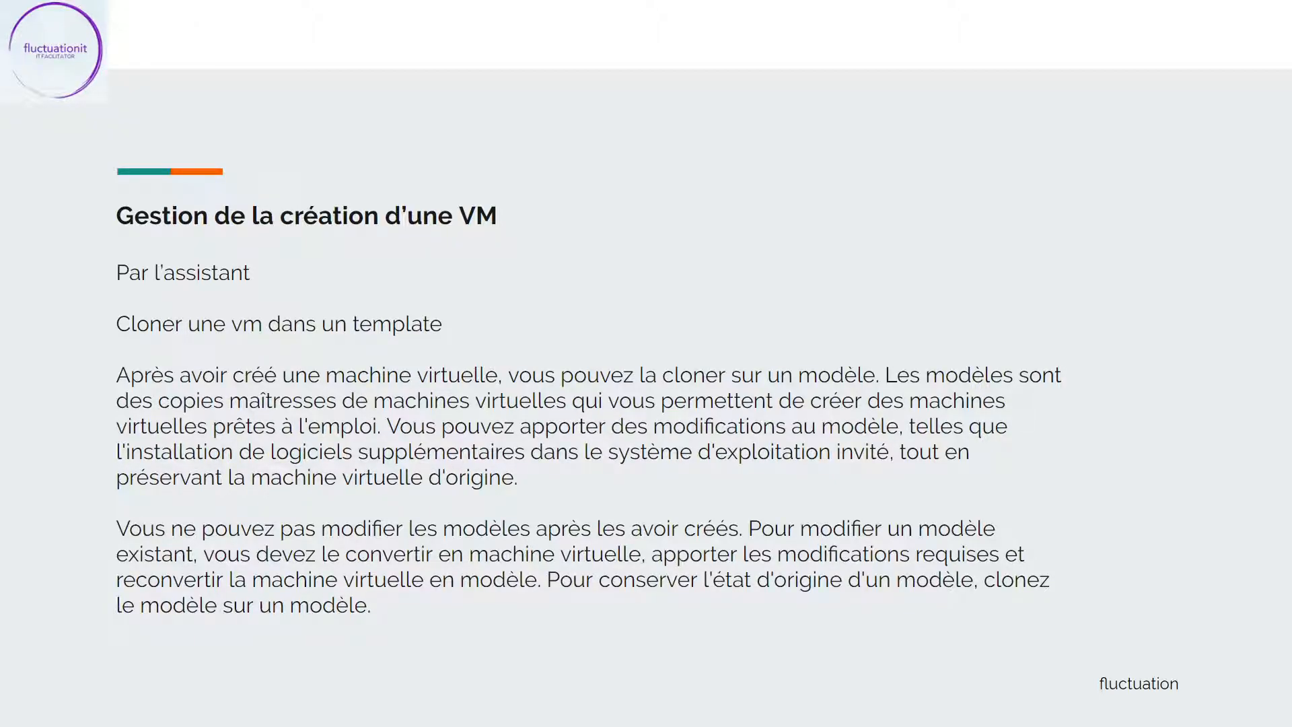
# Step: Exit the slideshow, switch to the remote desktop session with vSphere Client, and cancel the open Clone Template To Template wizard
pyautogui.press('Escape')
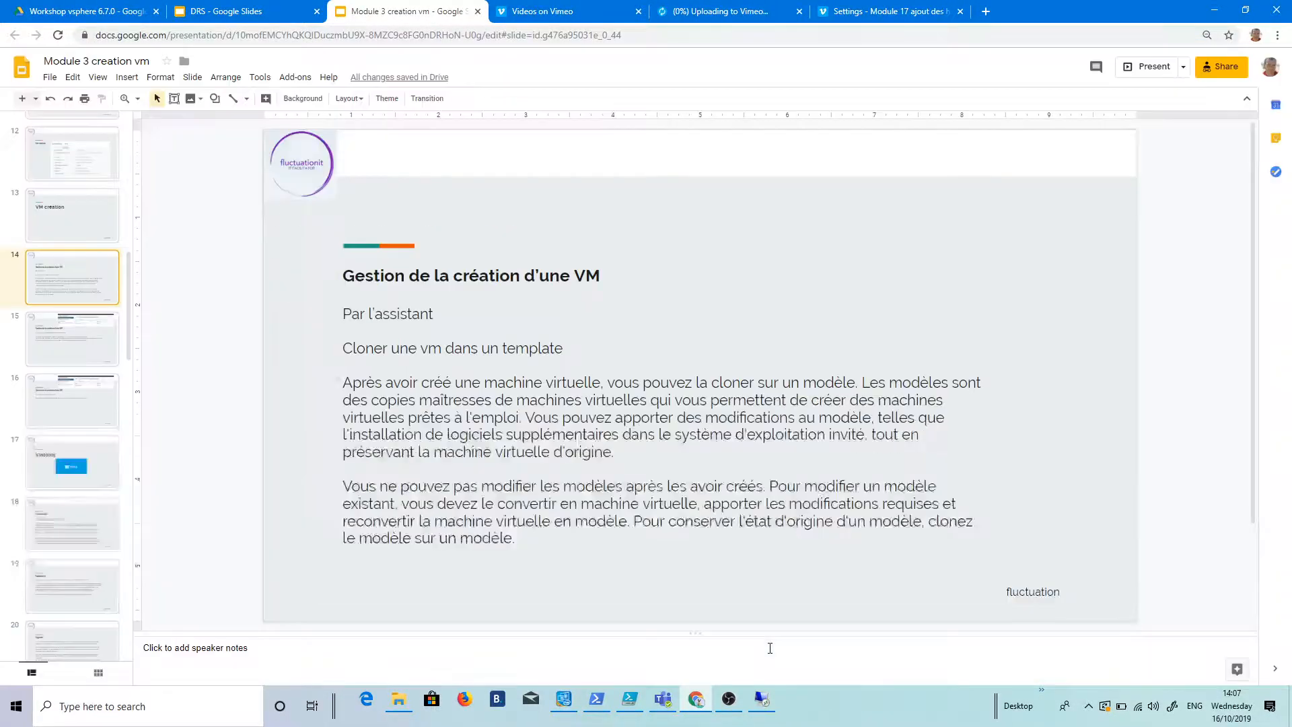
pyautogui.click(762, 699)
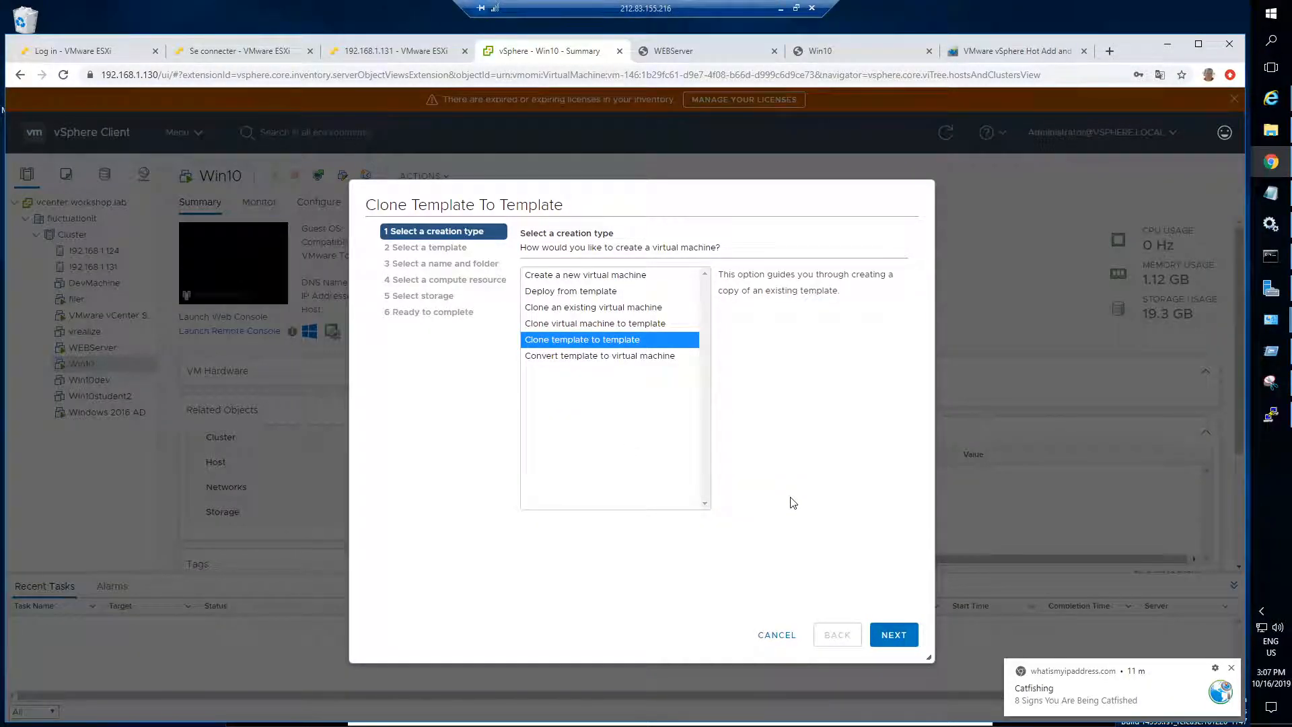
pyautogui.click(773, 636)
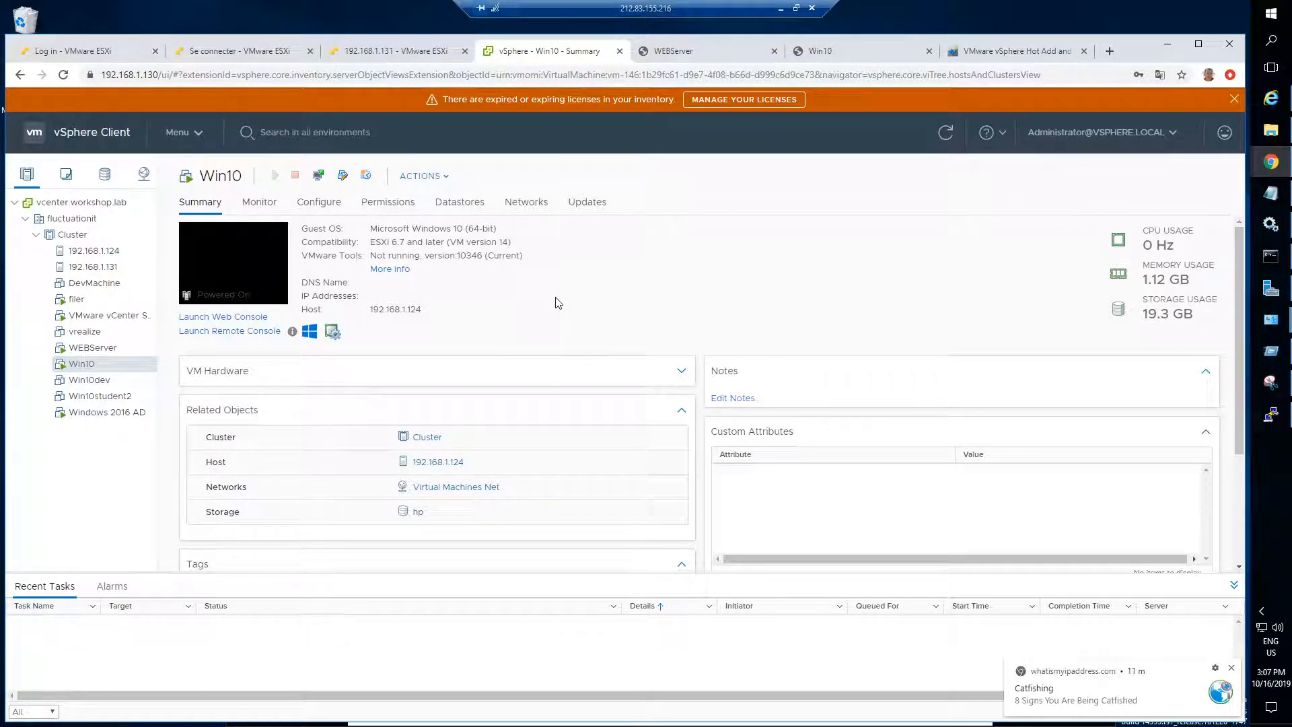
# Step: Start the New Virtual Machine wizard on Cluster and dismiss the browser notification
pyautogui.rightClick(65, 239)
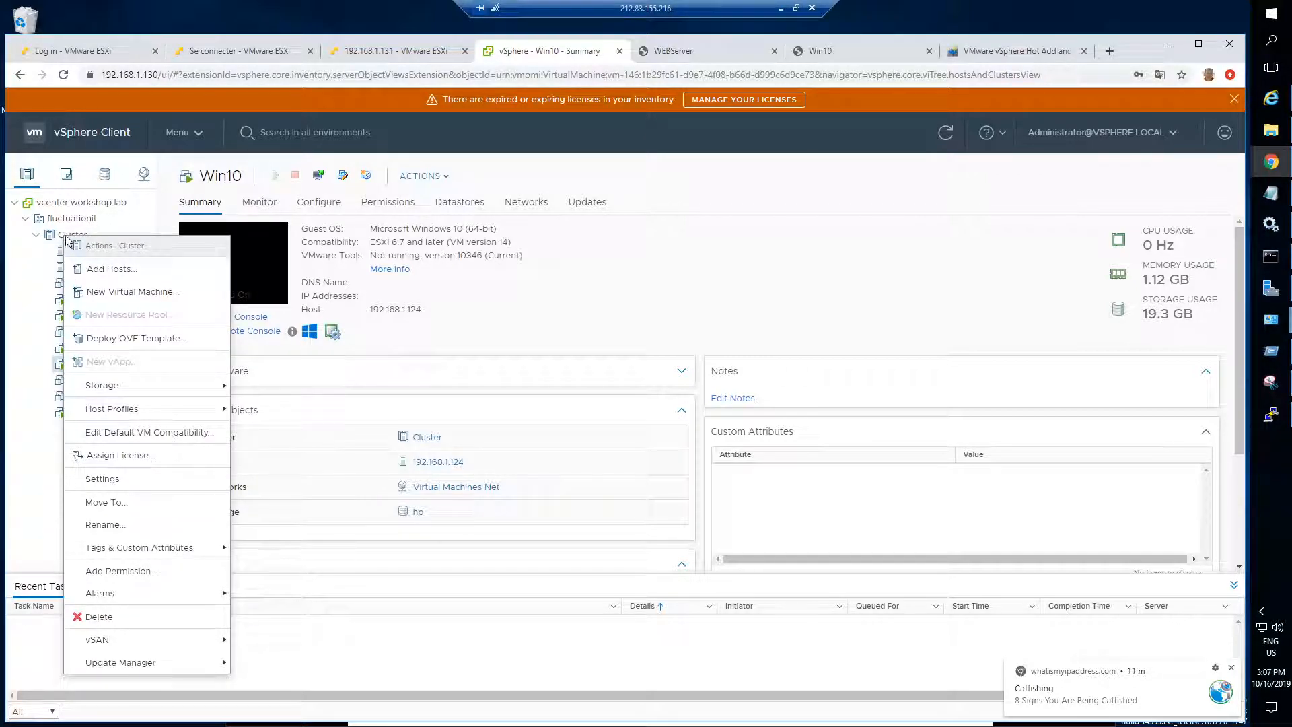
pyautogui.click(140, 291)
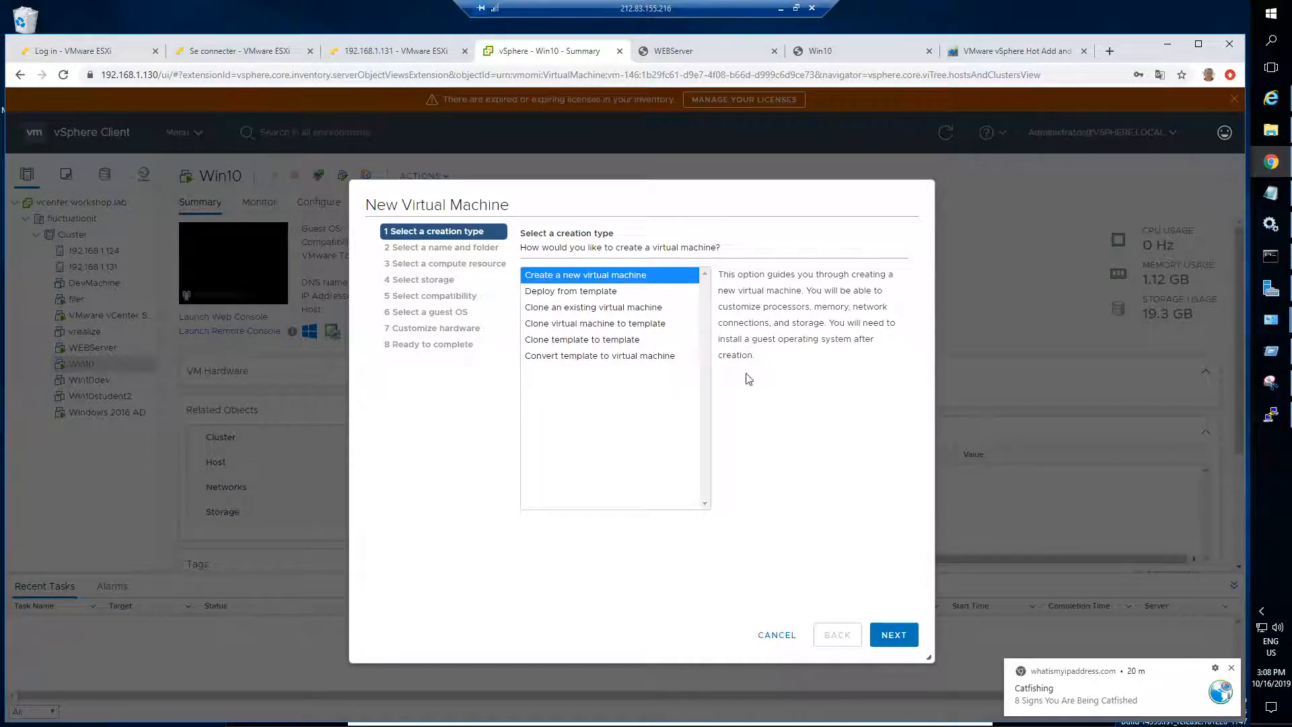
pyautogui.click(1232, 668)
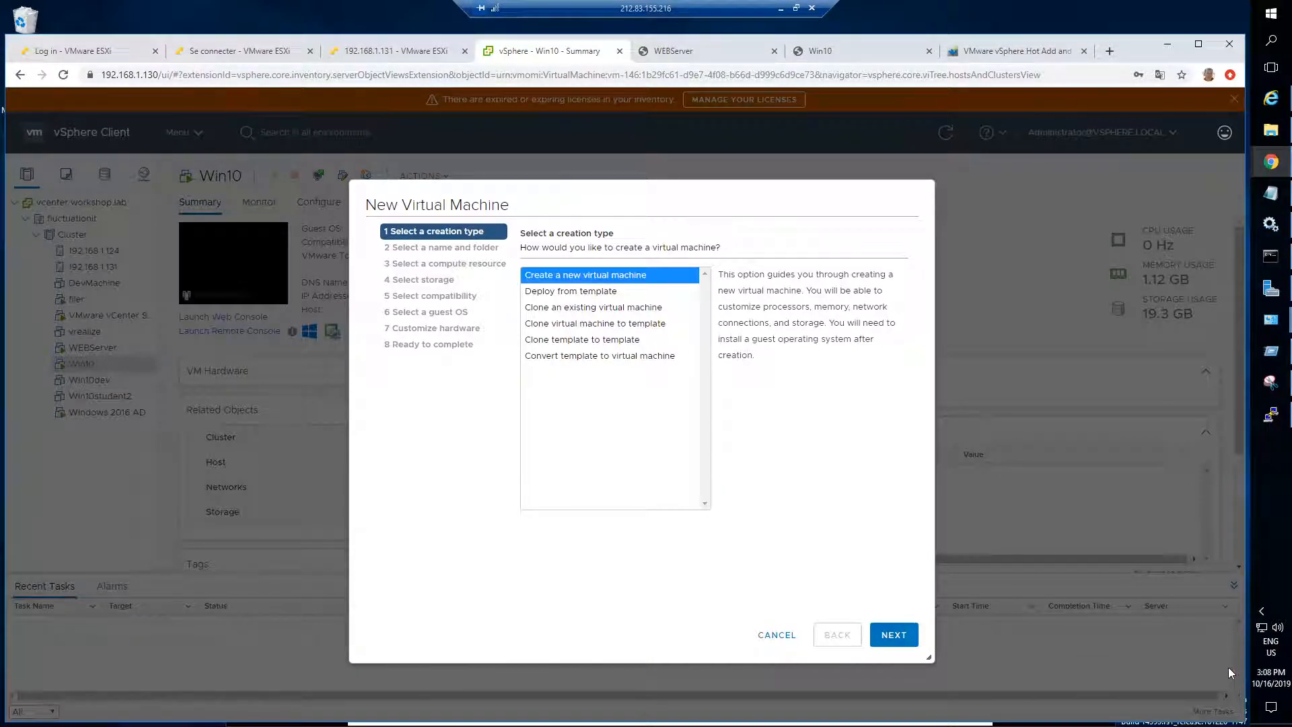
# Step: Review the descriptions of the template deployment, cloning and template conversion options among the creation types
pyautogui.click(562, 297)
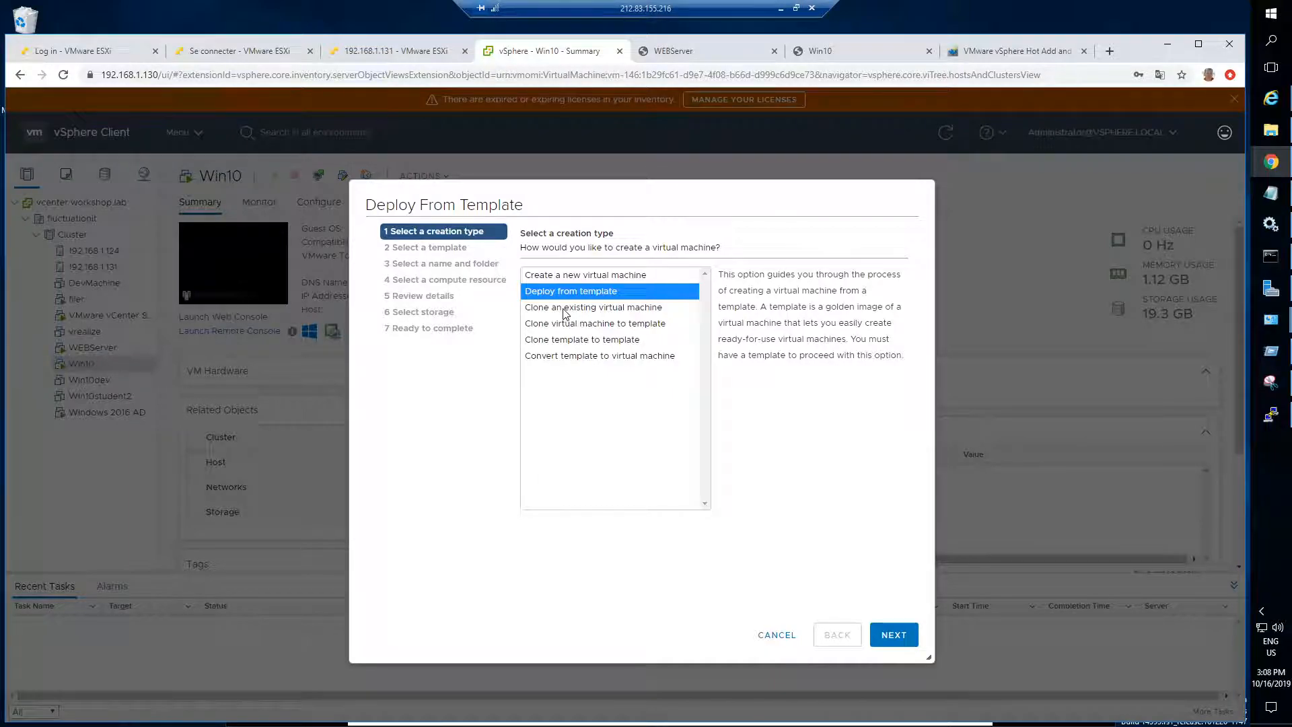
pyautogui.click(587, 311)
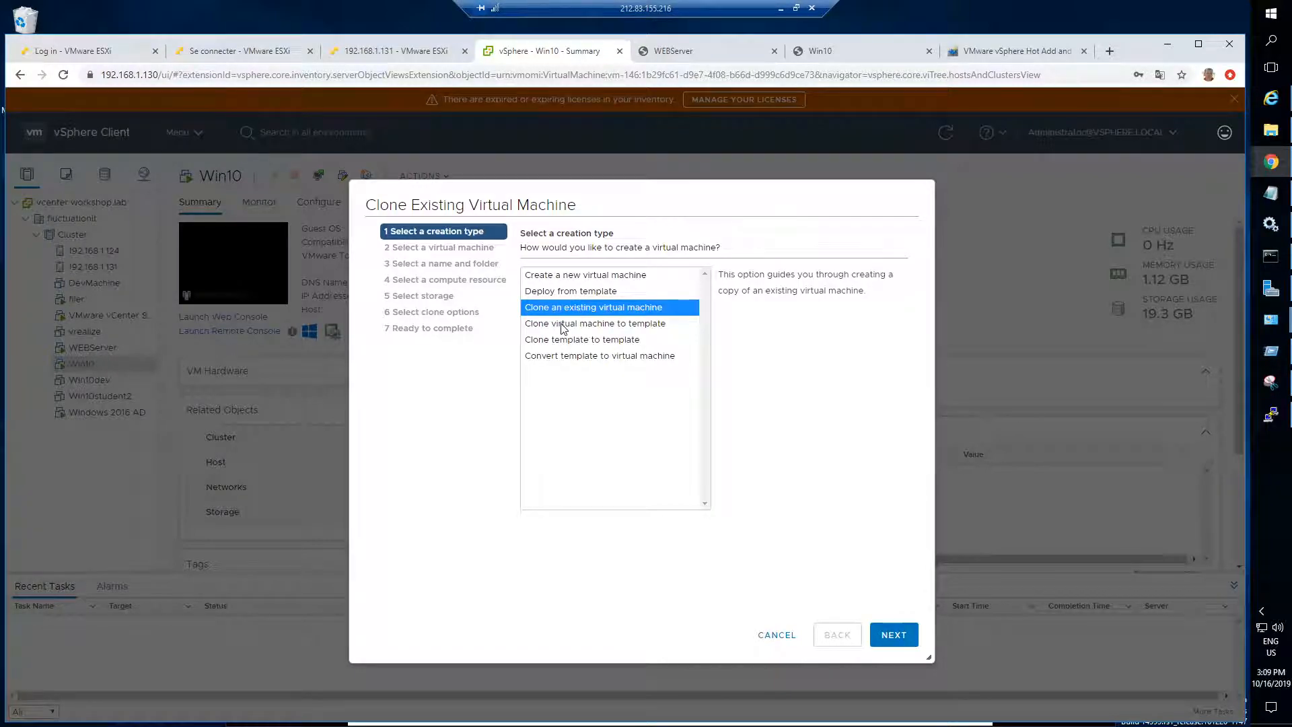
pyautogui.click(561, 324)
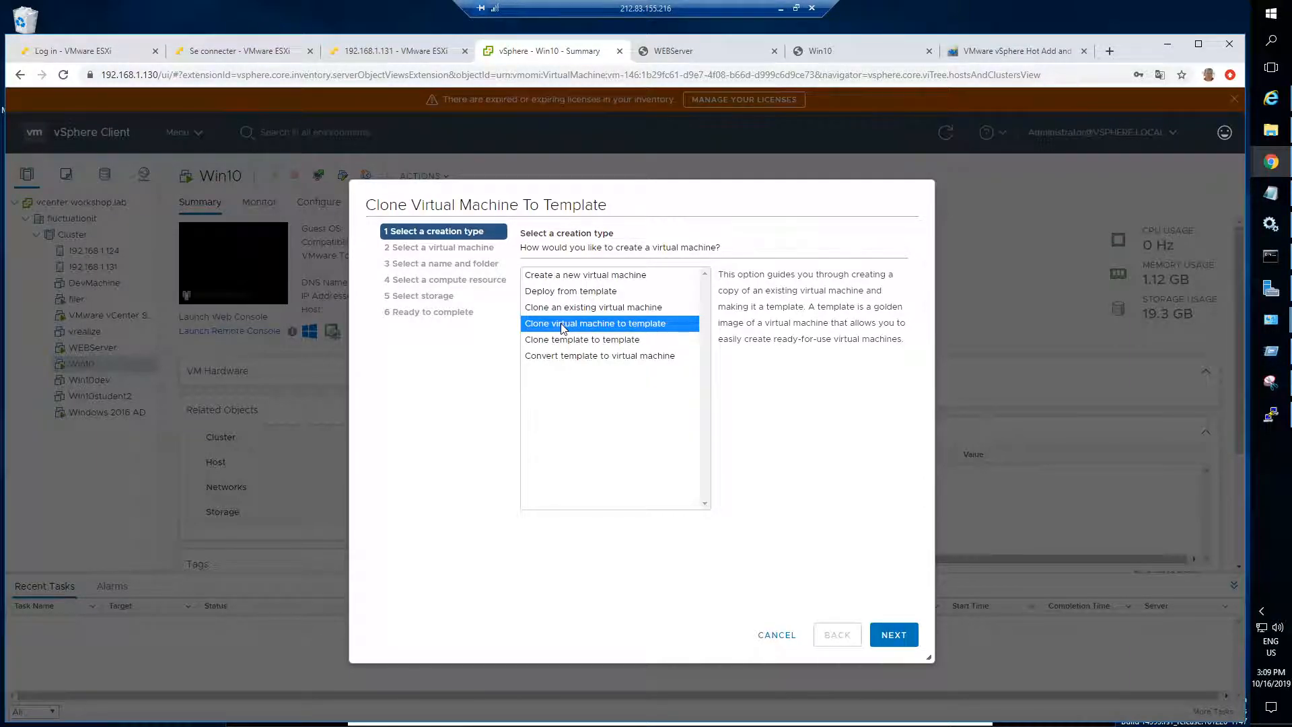
pyautogui.click(552, 295)
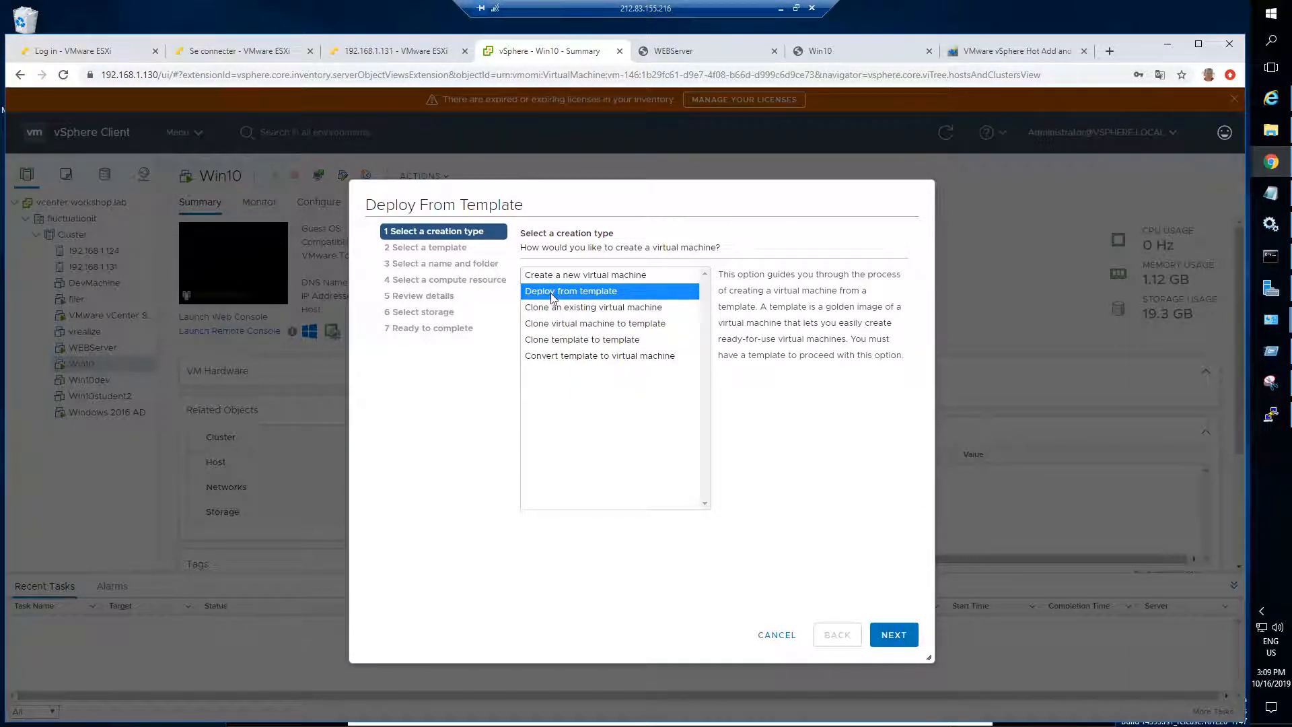
pyautogui.click(569, 341)
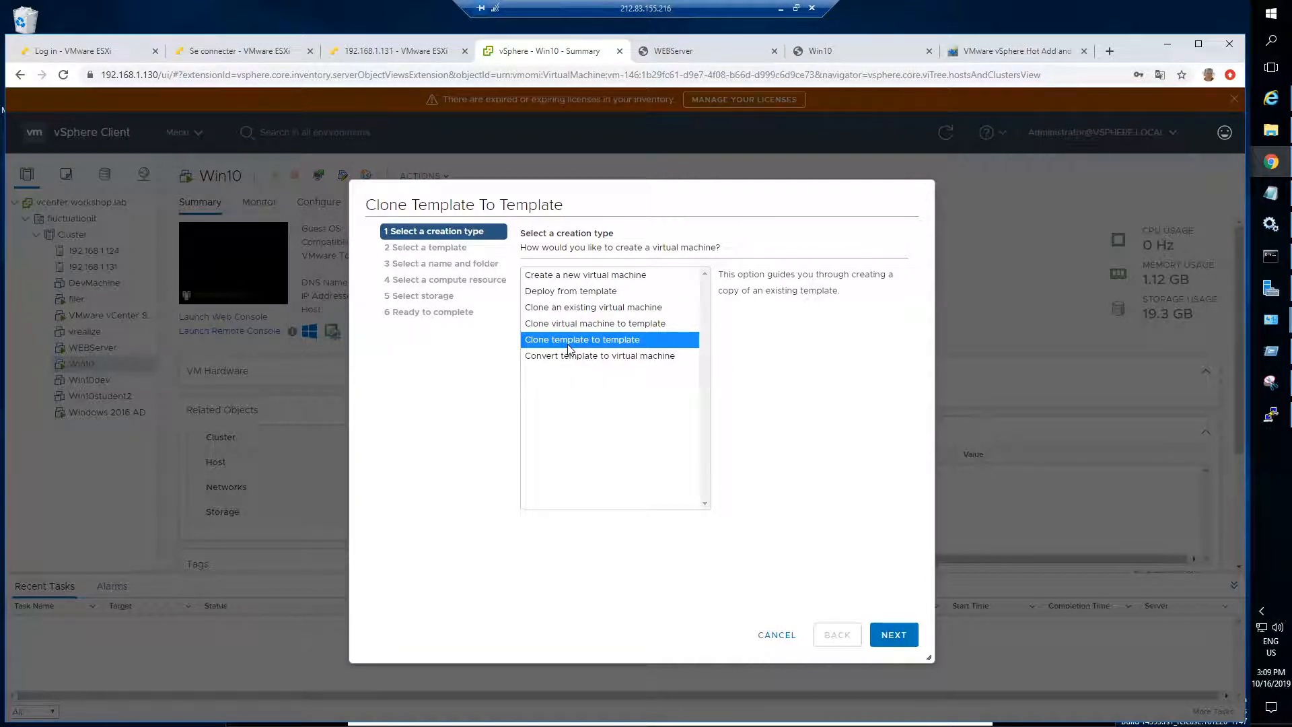
pyautogui.click(573, 357)
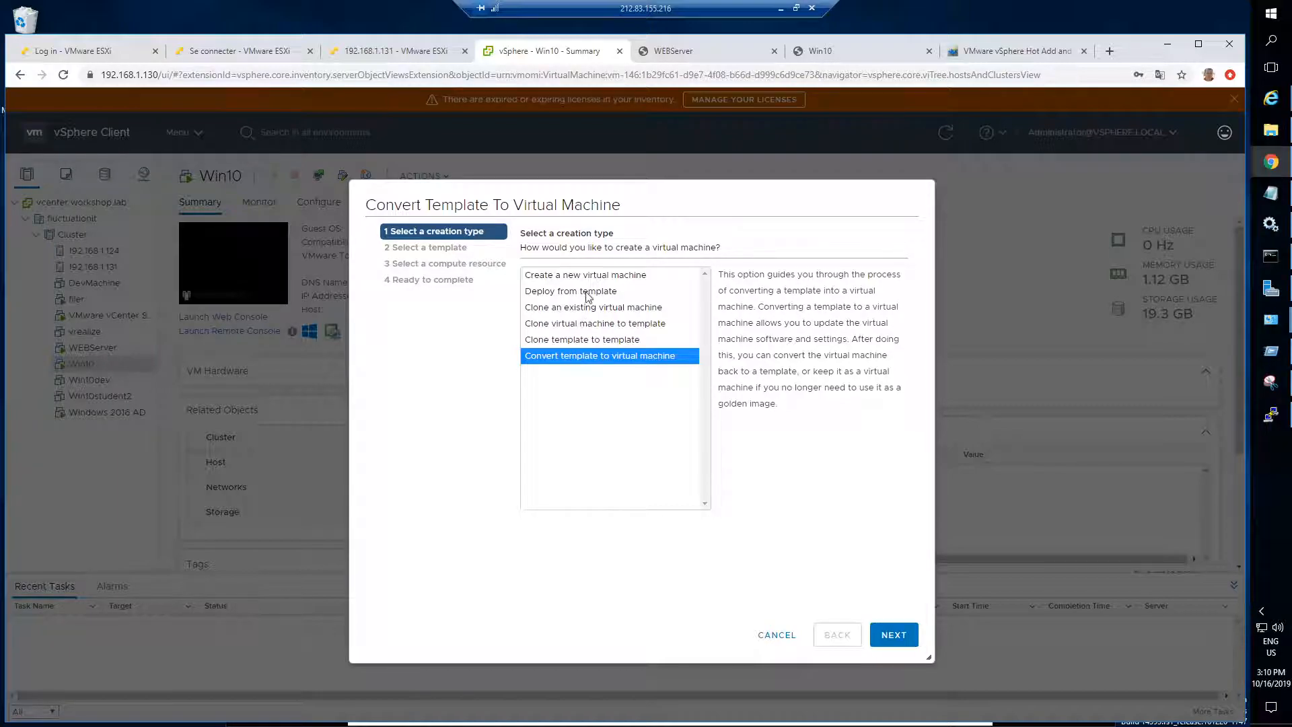
# Step: Choose to create a new virtual machine named Vm4, located in the fluctuationit datacenter
pyautogui.click(578, 273)
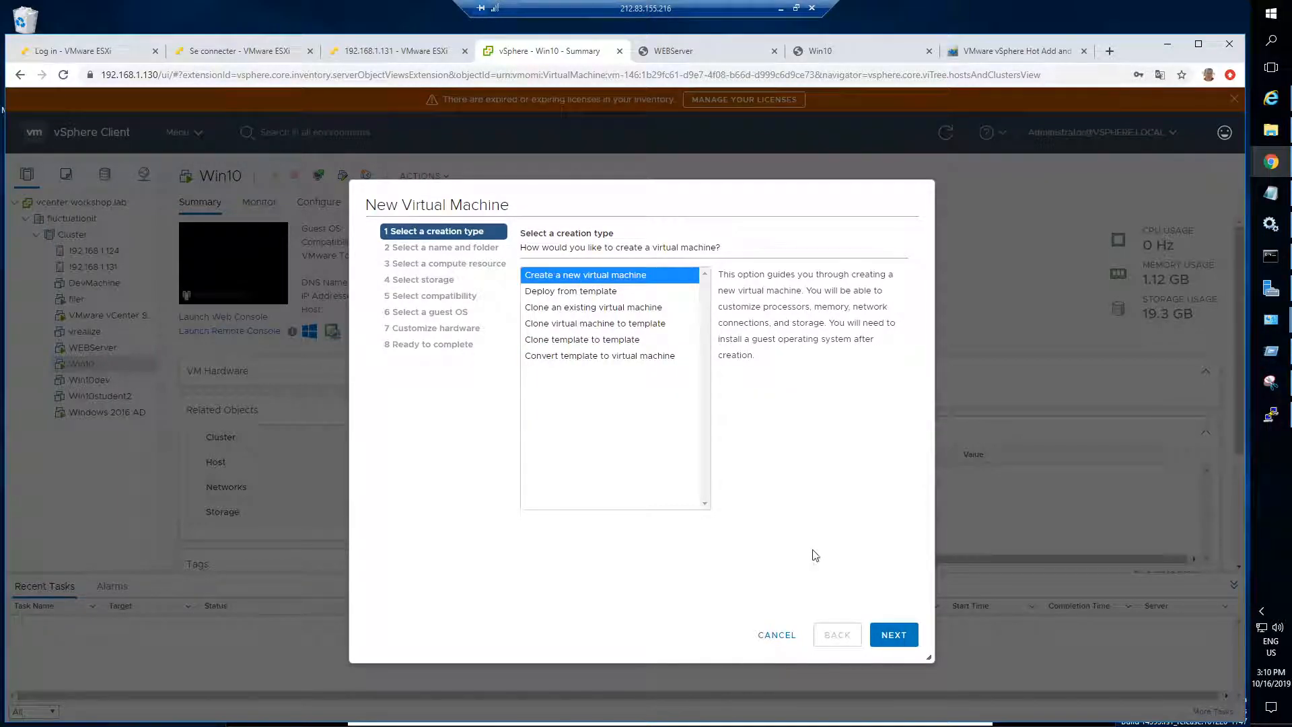
pyautogui.click(891, 634)
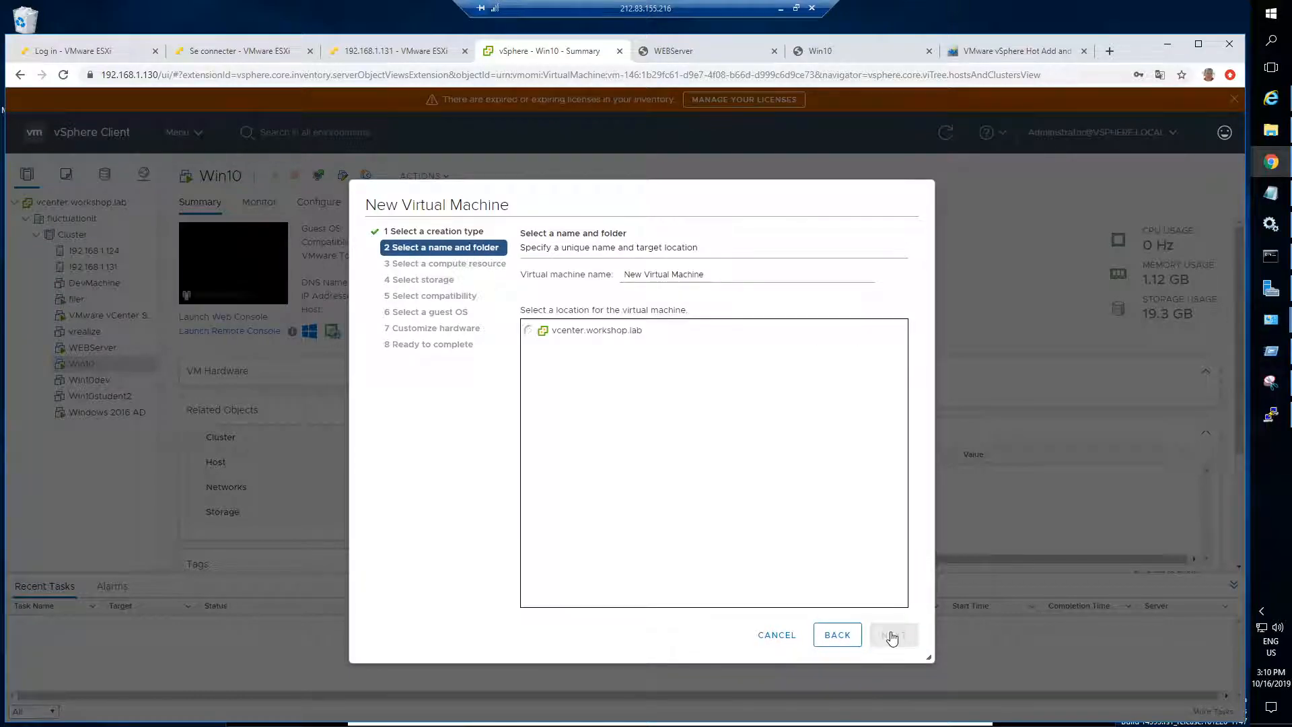
pyautogui.moveTo(715, 277); pyautogui.dragTo(609, 278)
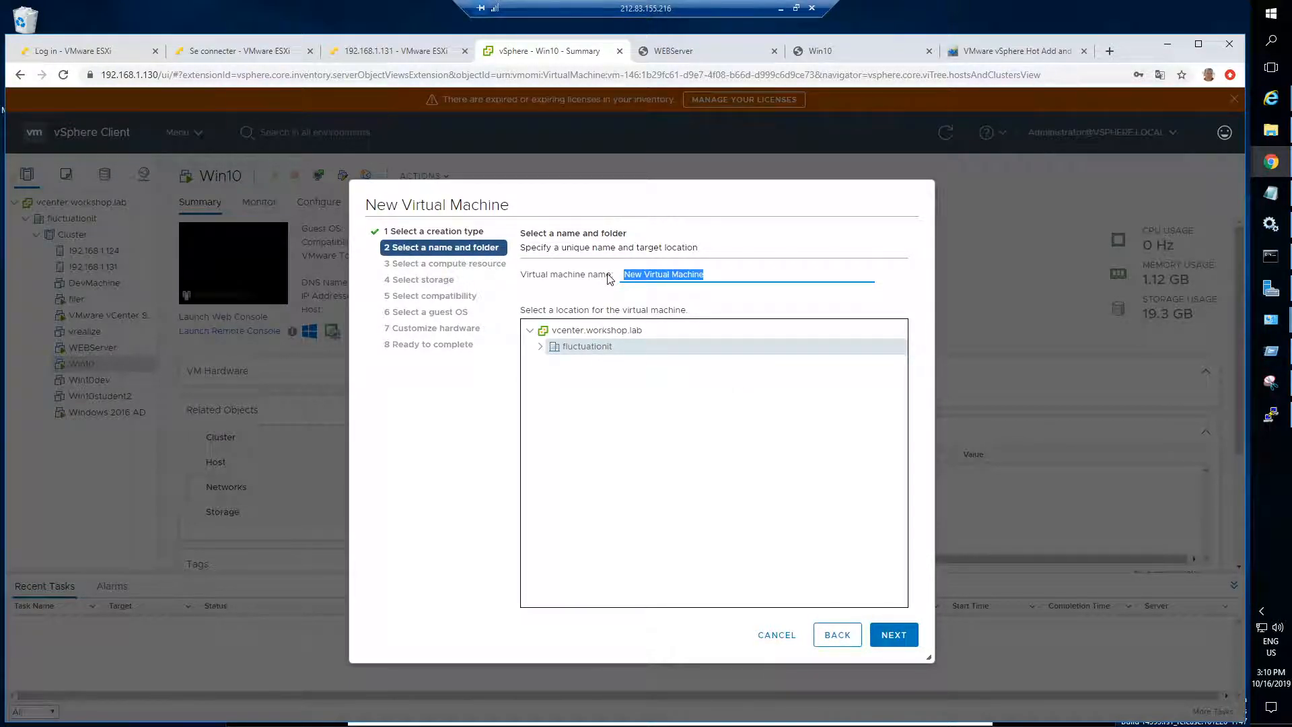
pyautogui.write('Vm4')
pyautogui.click(539, 345)
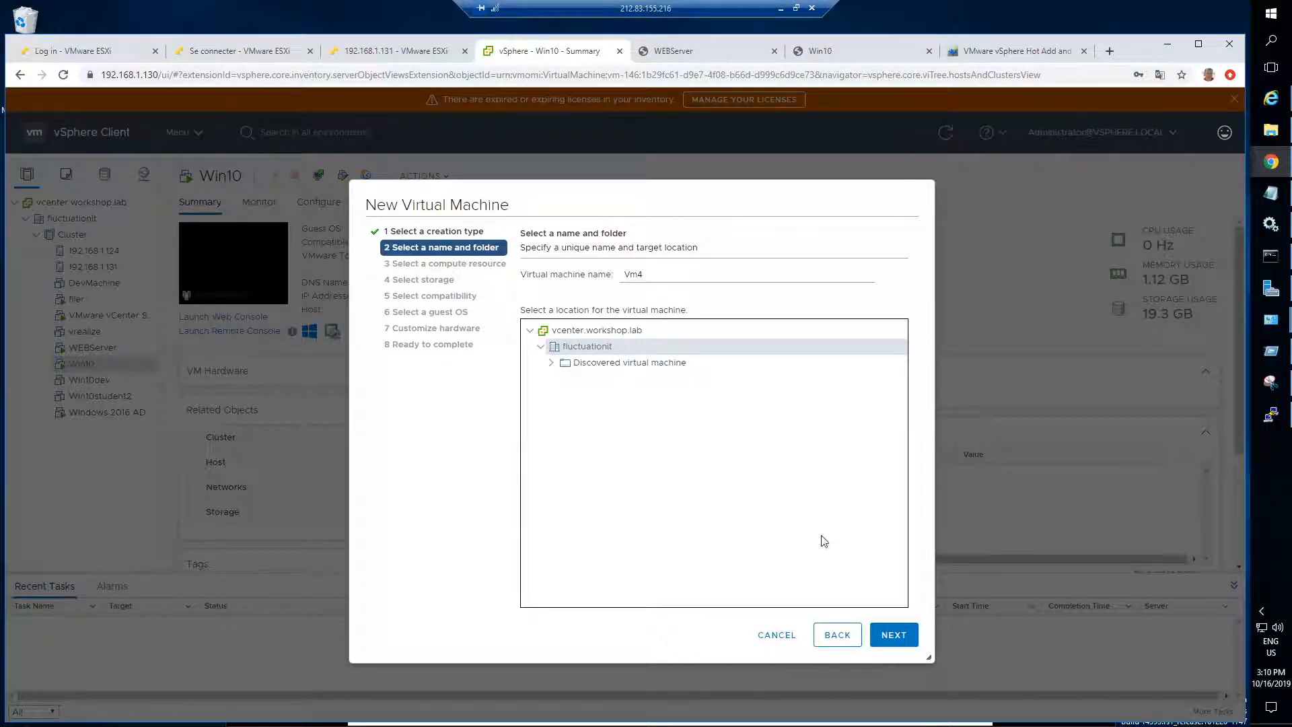
pyautogui.click(886, 635)
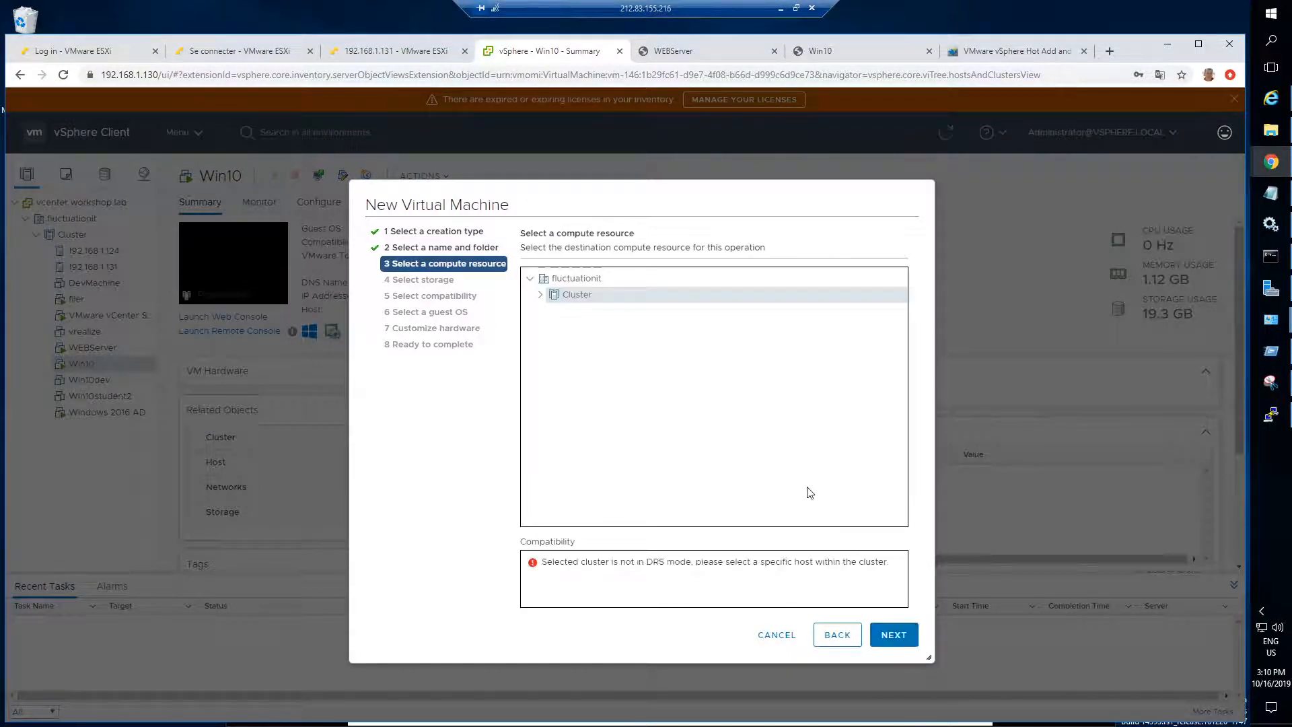
# Step: Select host 192.168.1.124 within Cluster as the compute resource for the virtual machine
pyautogui.click(541, 295)
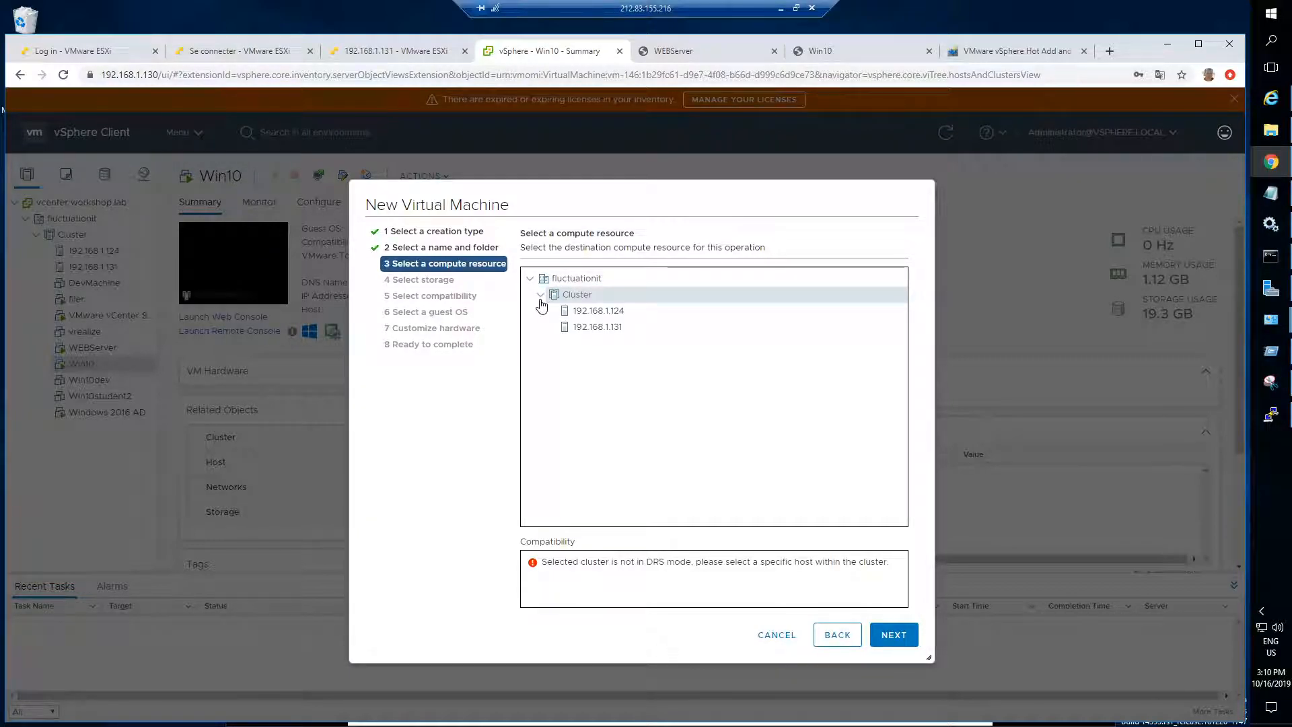
pyautogui.click(602, 314)
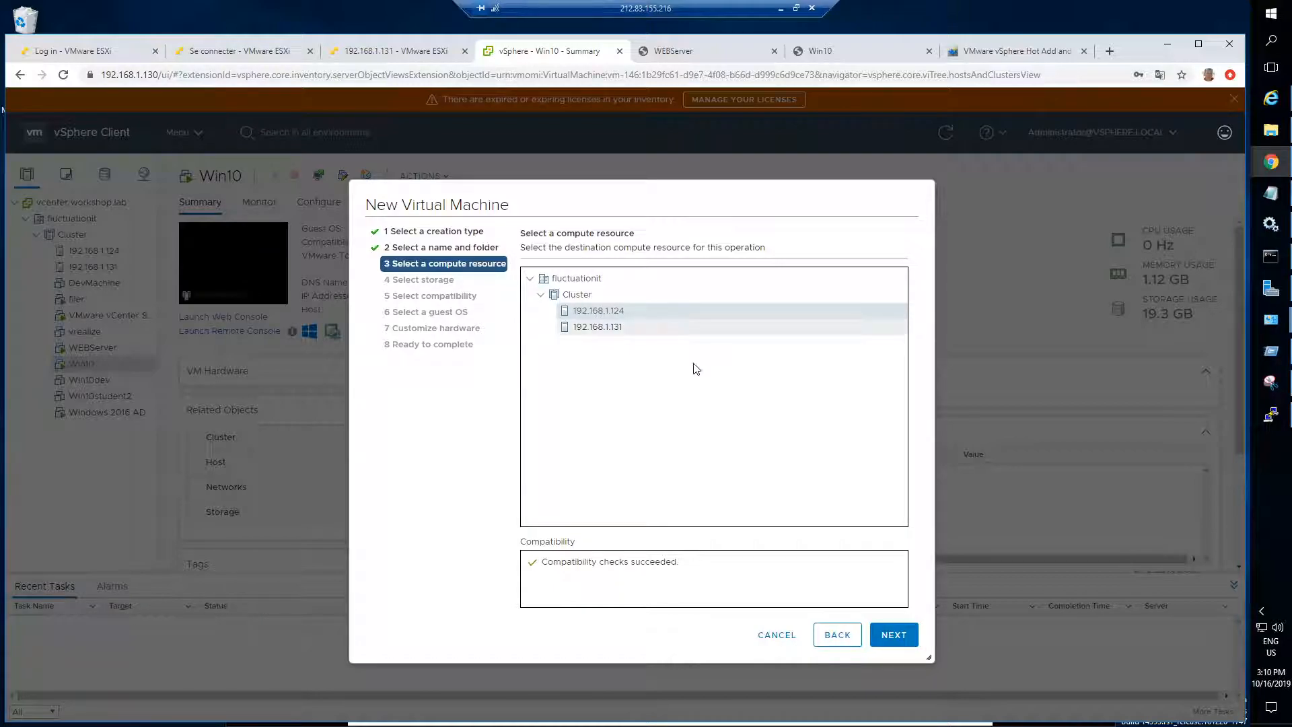
pyautogui.click(887, 636)
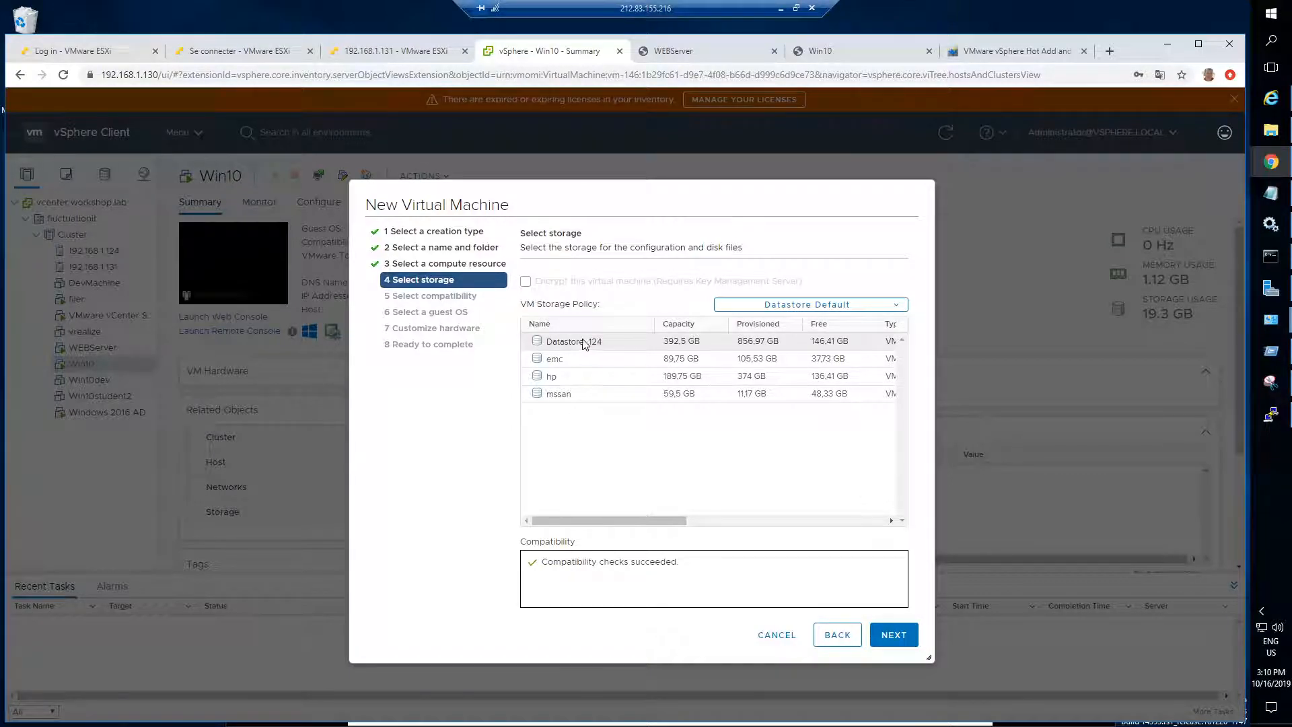
# Step: Store the virtual machine on Datastore_124 and accept compatibility with ESXi 6.7 and later
pyautogui.click(608, 342)
pyautogui.click(560, 358)
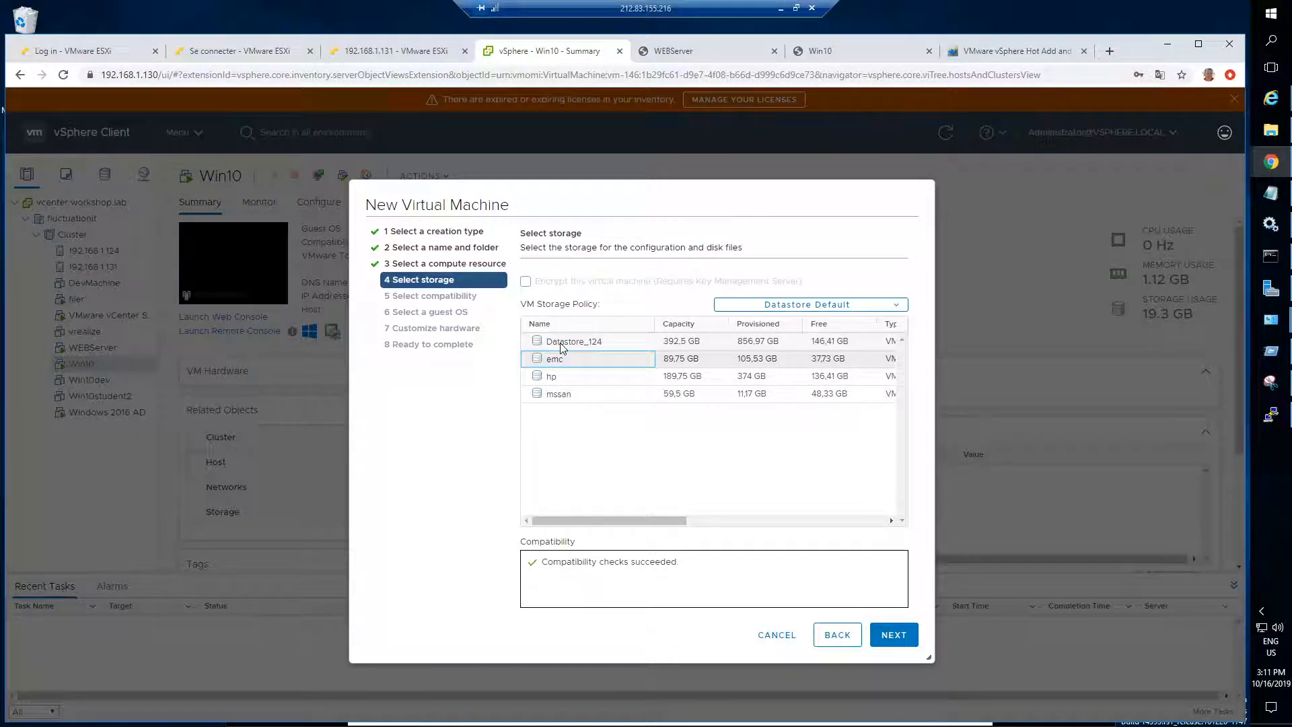
pyautogui.click(562, 343)
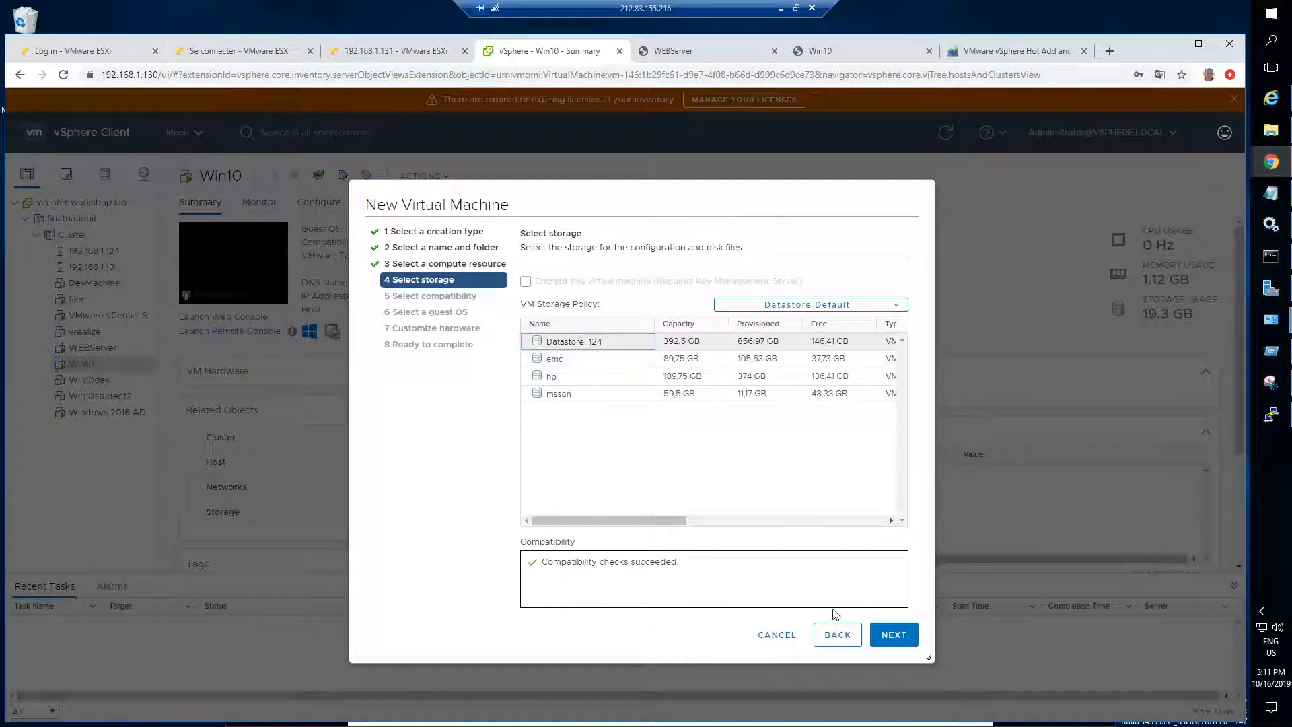
pyautogui.click(880, 632)
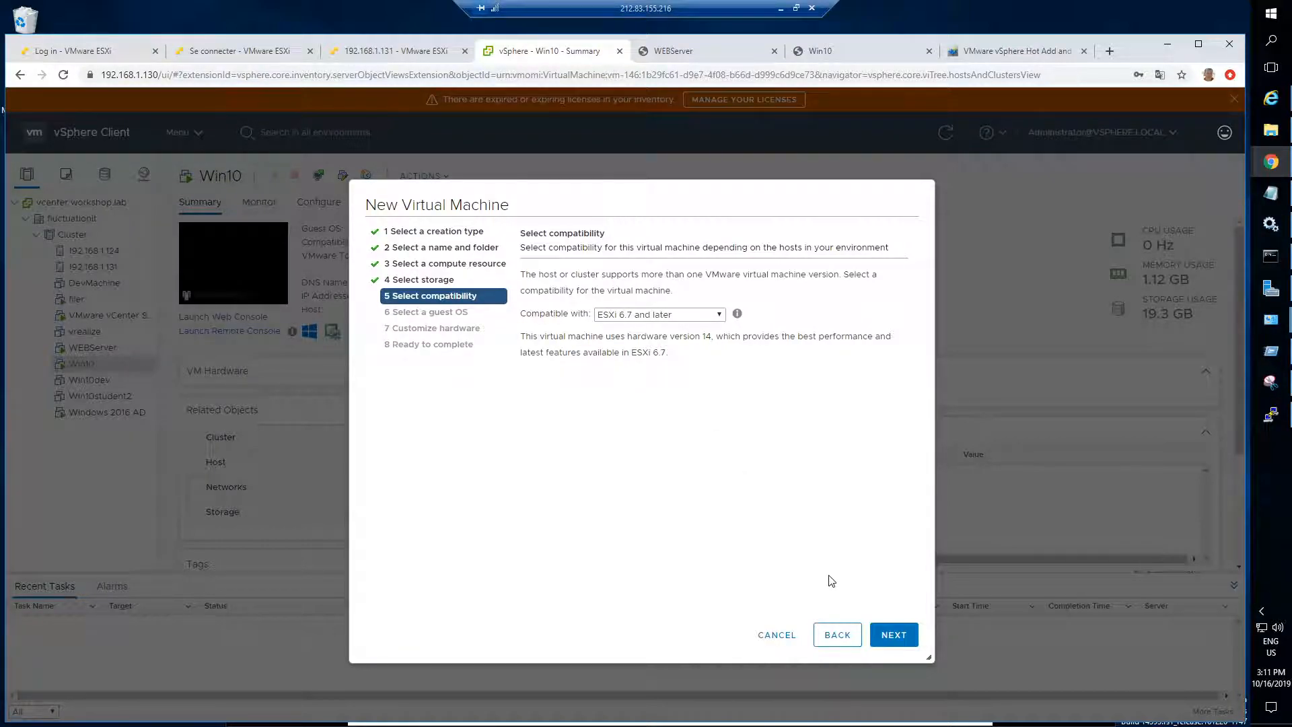
pyautogui.click(894, 633)
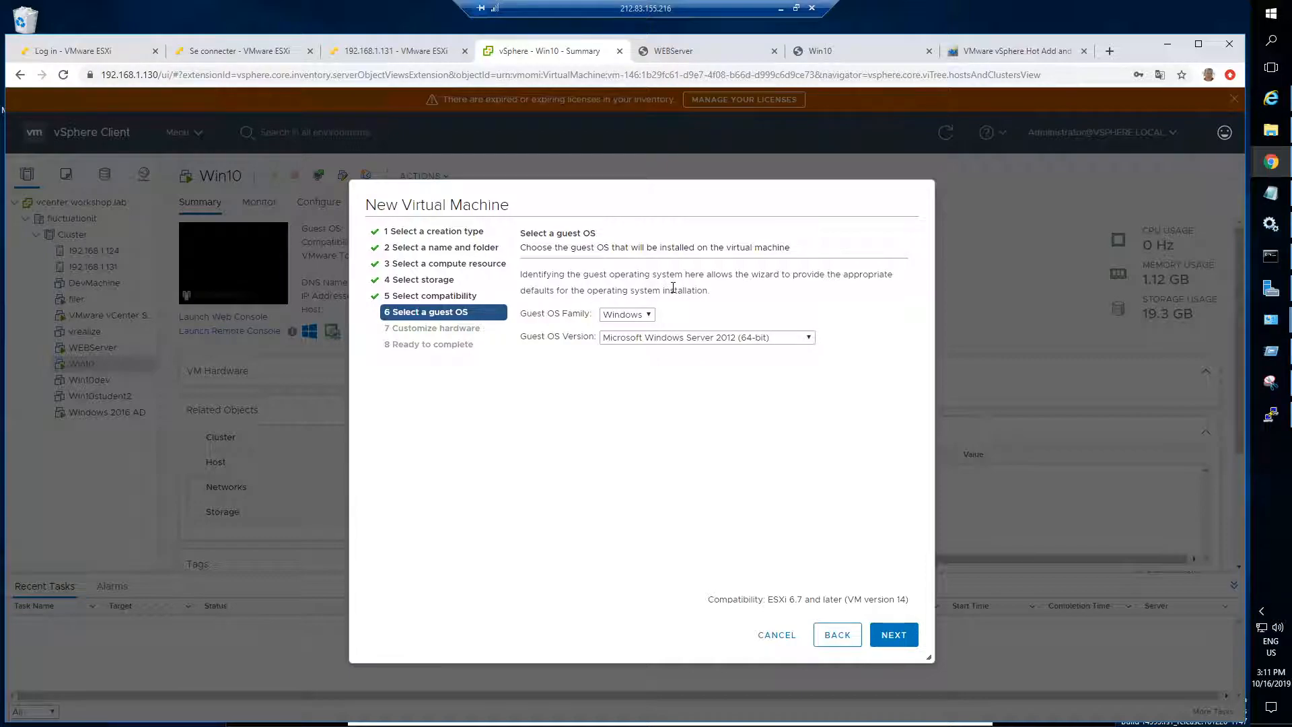
# Step: Set the guest OS family to Windows and the version to Microsoft Windows Server 2016 or later (64-bit)
pyautogui.click(625, 315)
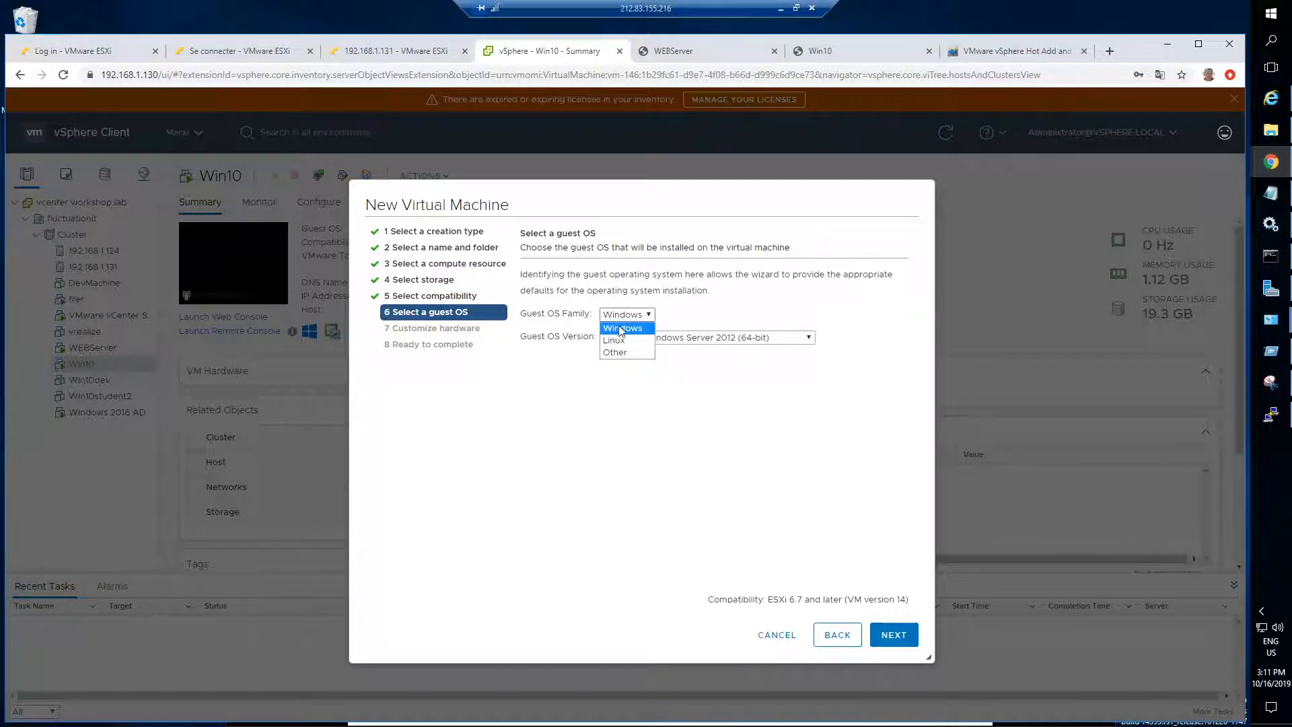
pyautogui.click(618, 329)
pyautogui.click(686, 340)
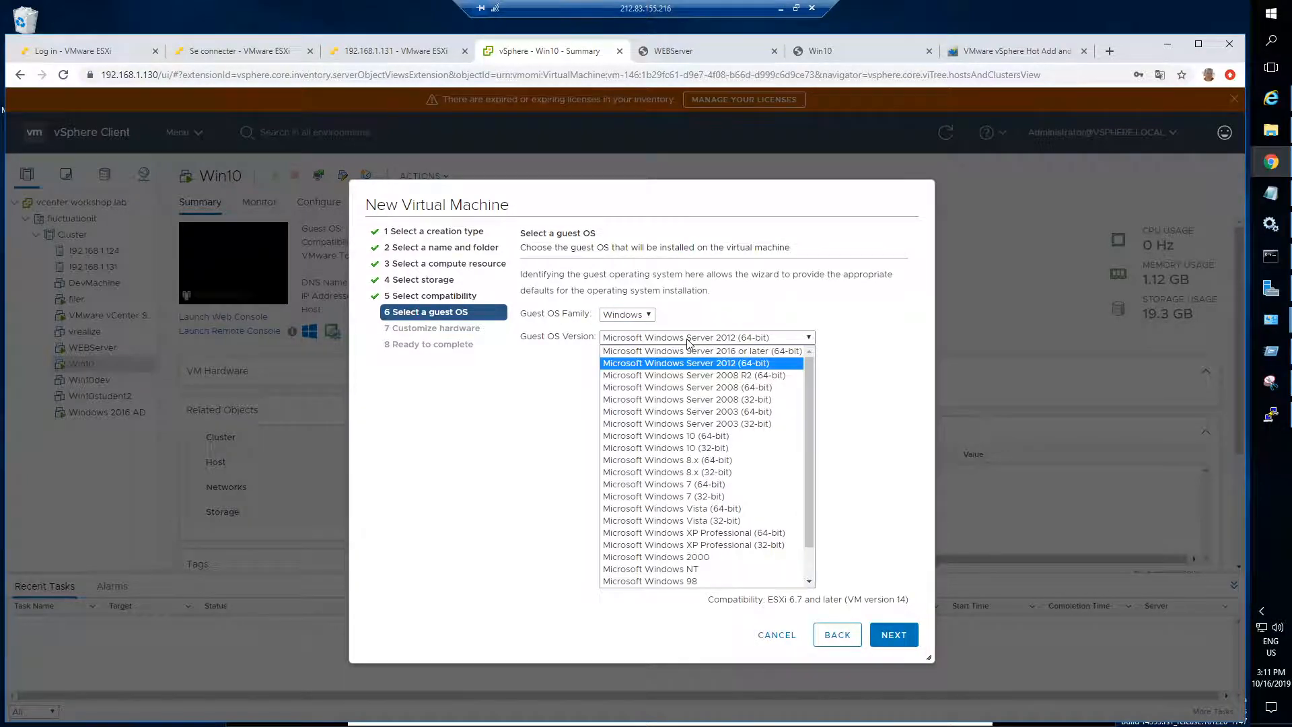
pyautogui.click(687, 339)
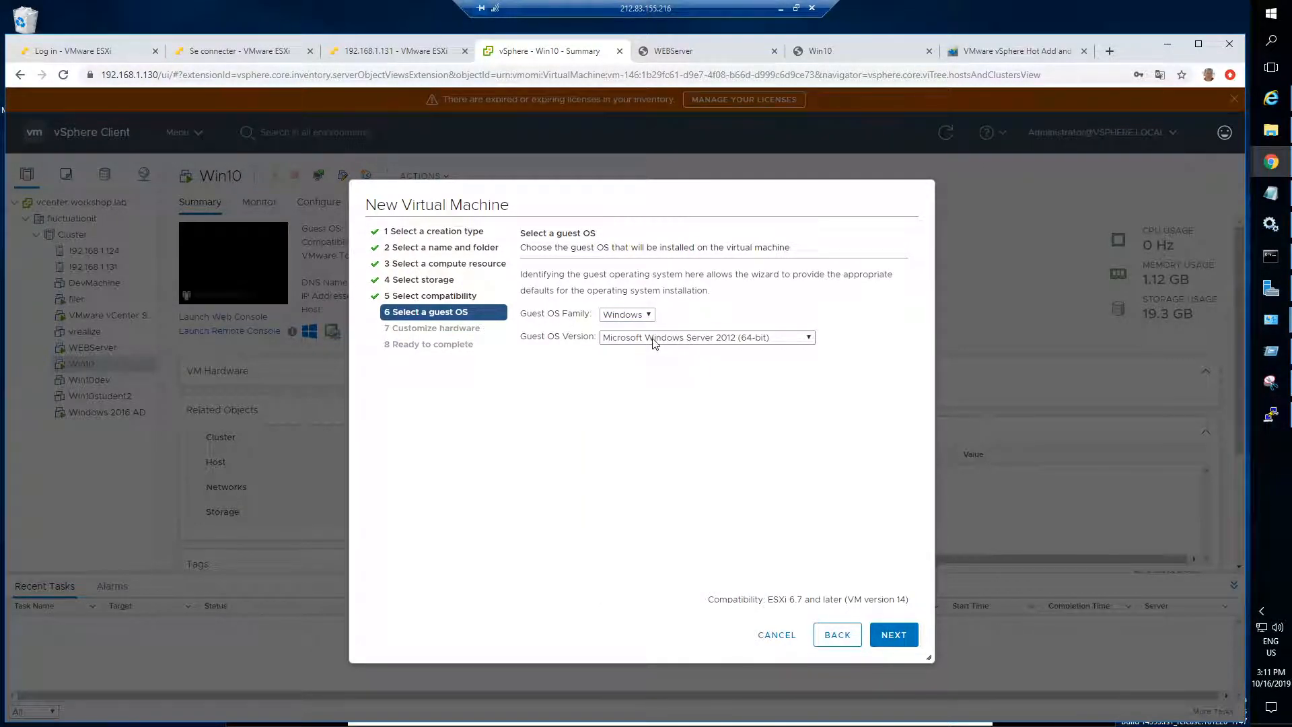
pyautogui.click(697, 340)
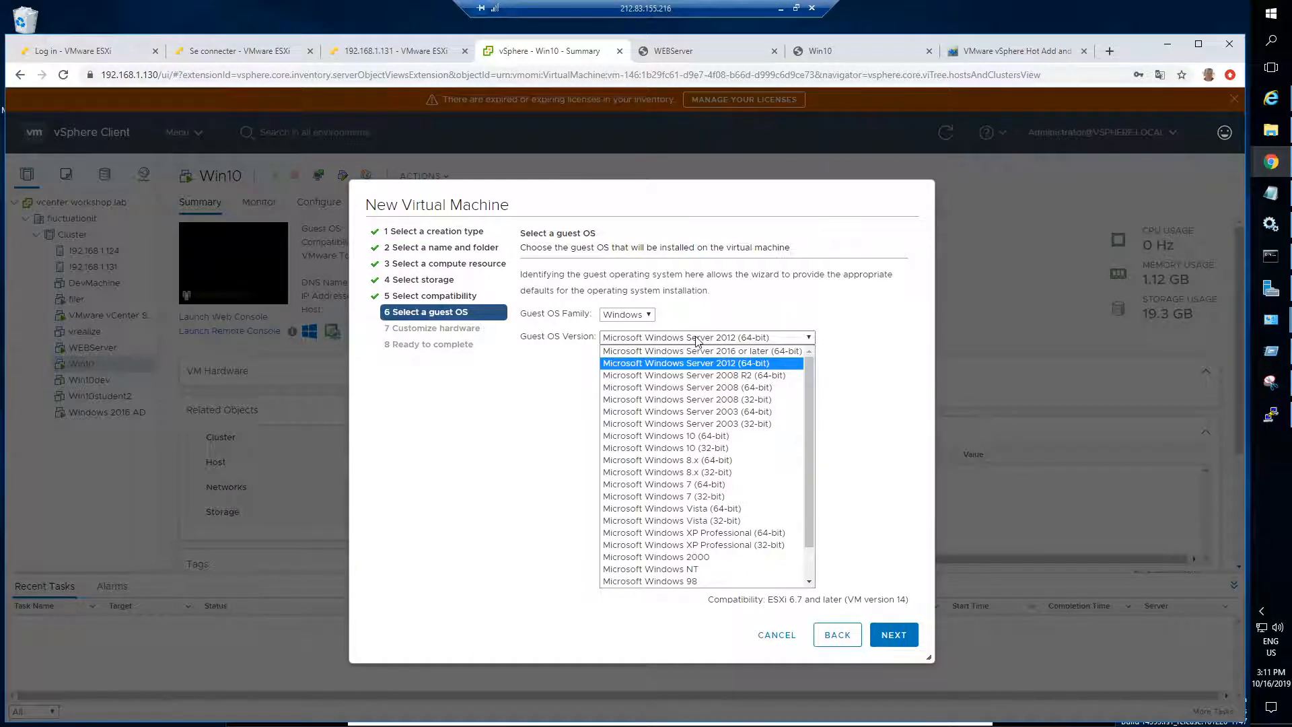
pyautogui.click(676, 353)
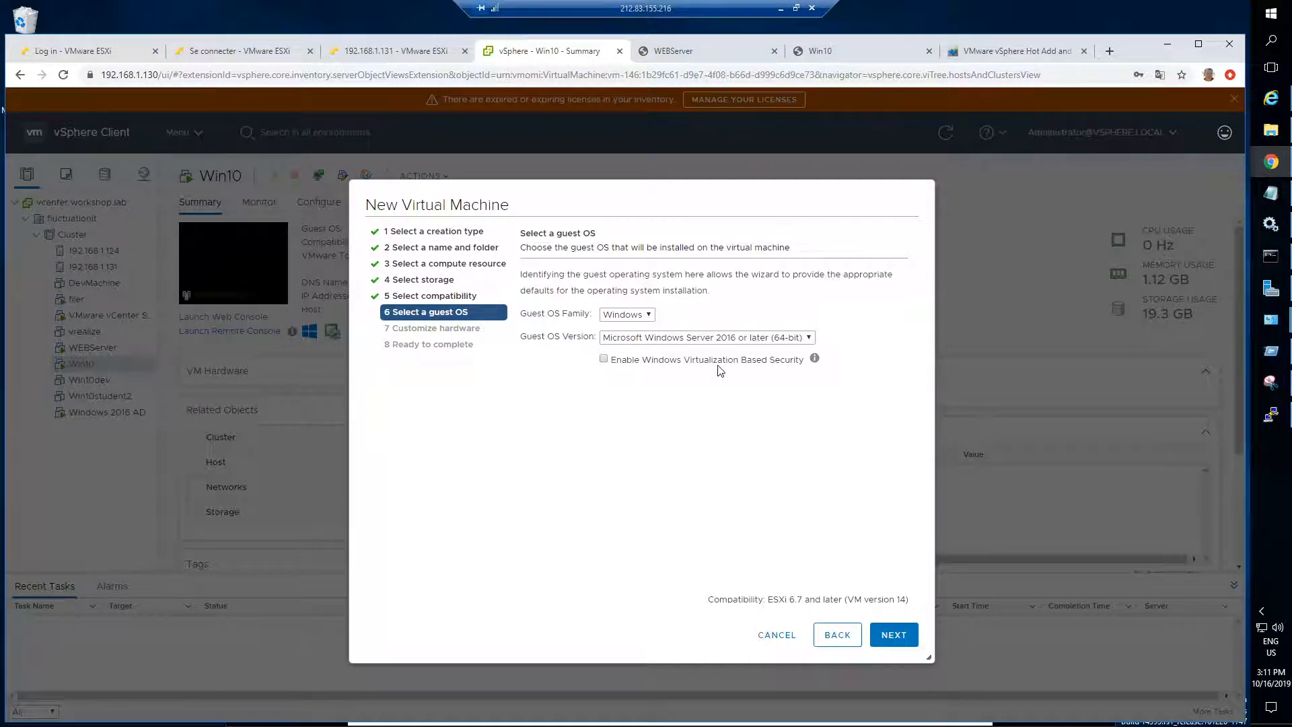
pyautogui.click(893, 635)
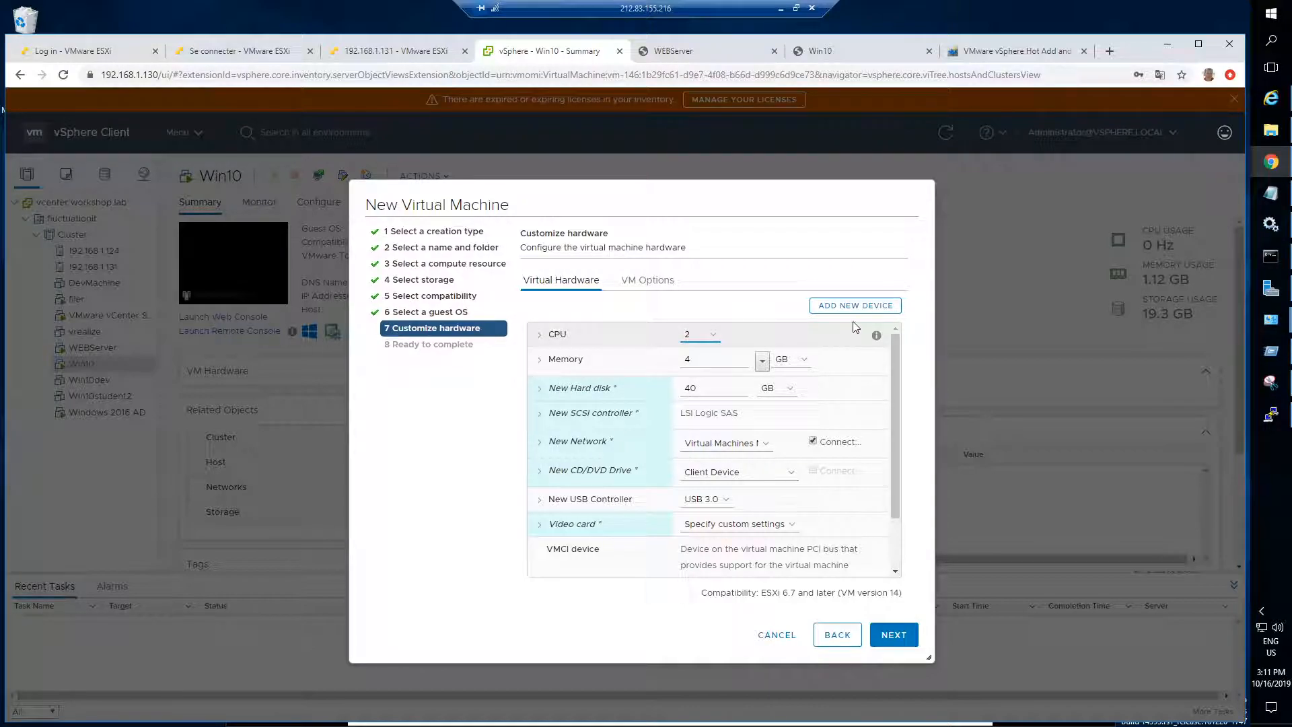
# Step: Review the device types that can be added to the virtual machine and the detailed settings of the new hard disk
pyautogui.click(864, 308)
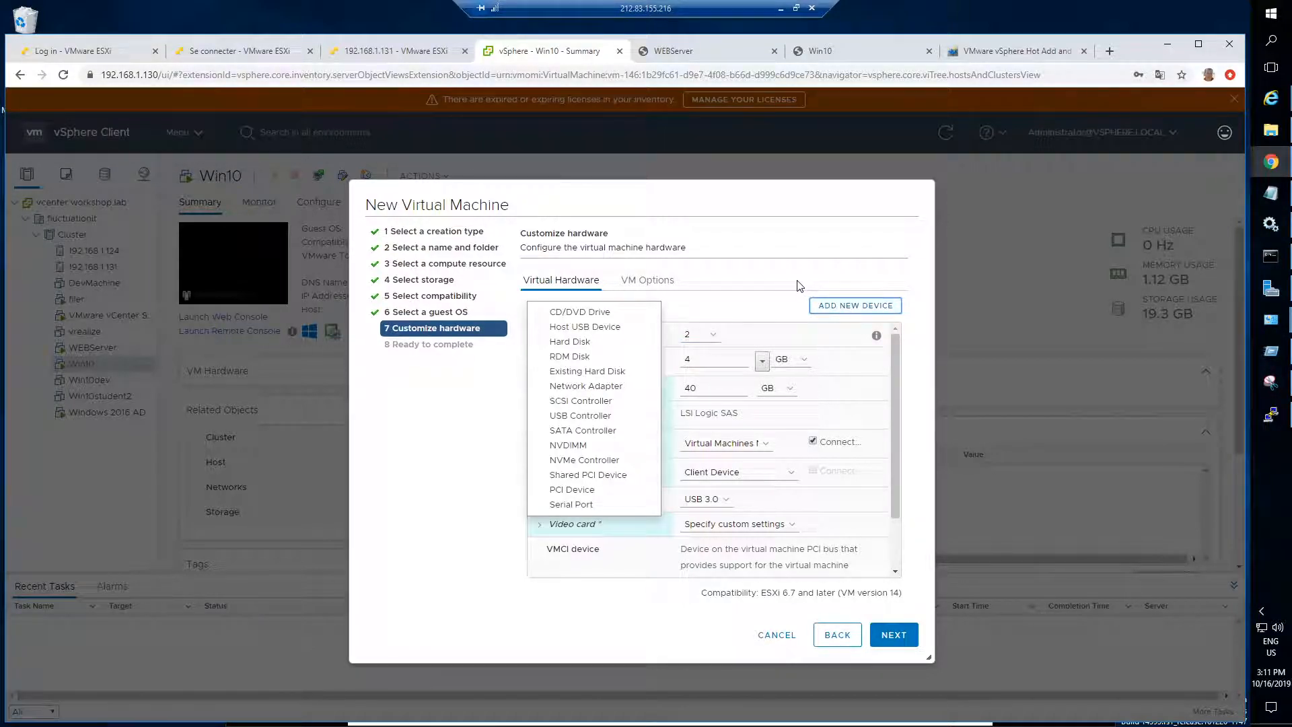
pyautogui.click(752, 312)
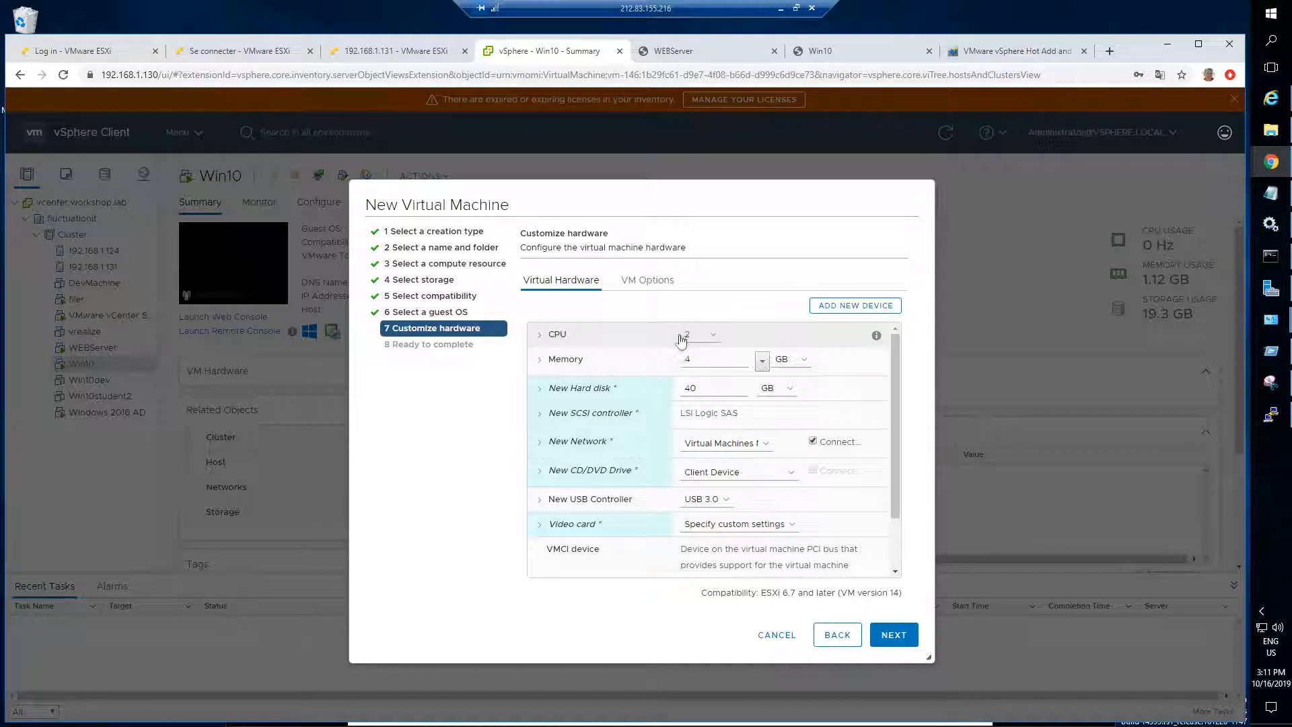
pyautogui.click(542, 394)
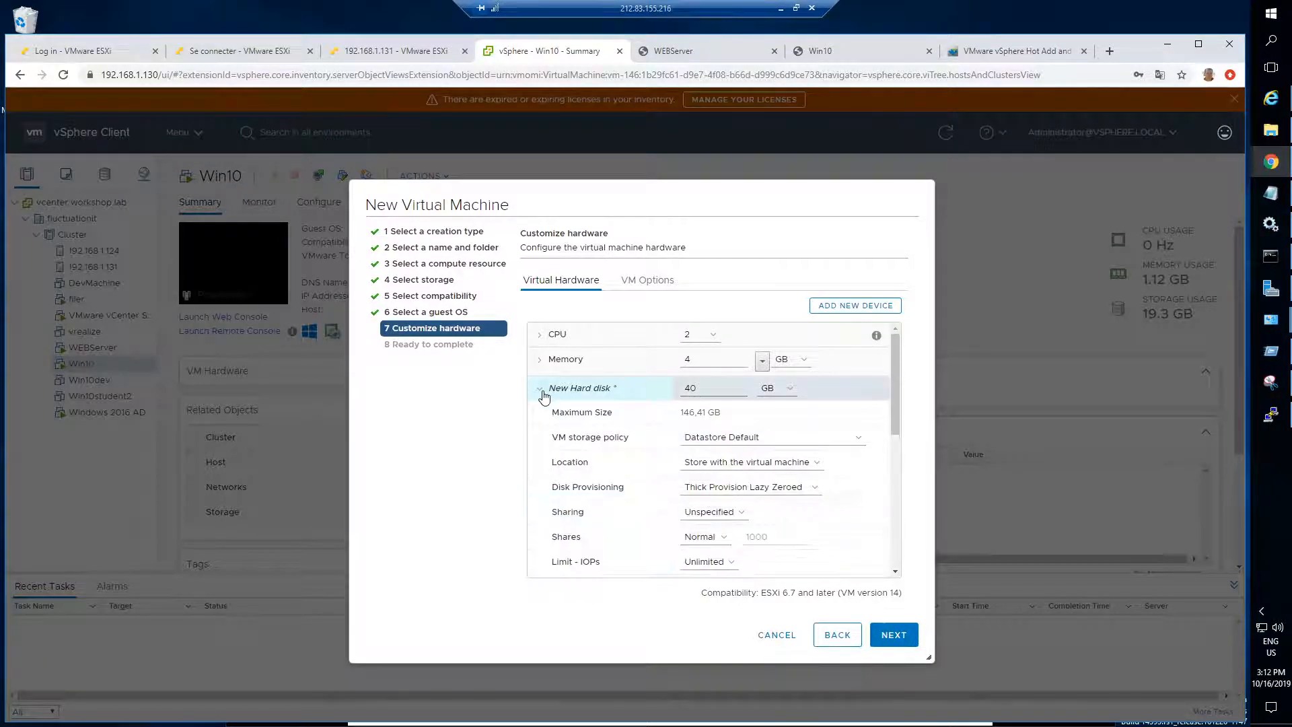
pyautogui.click(572, 389)
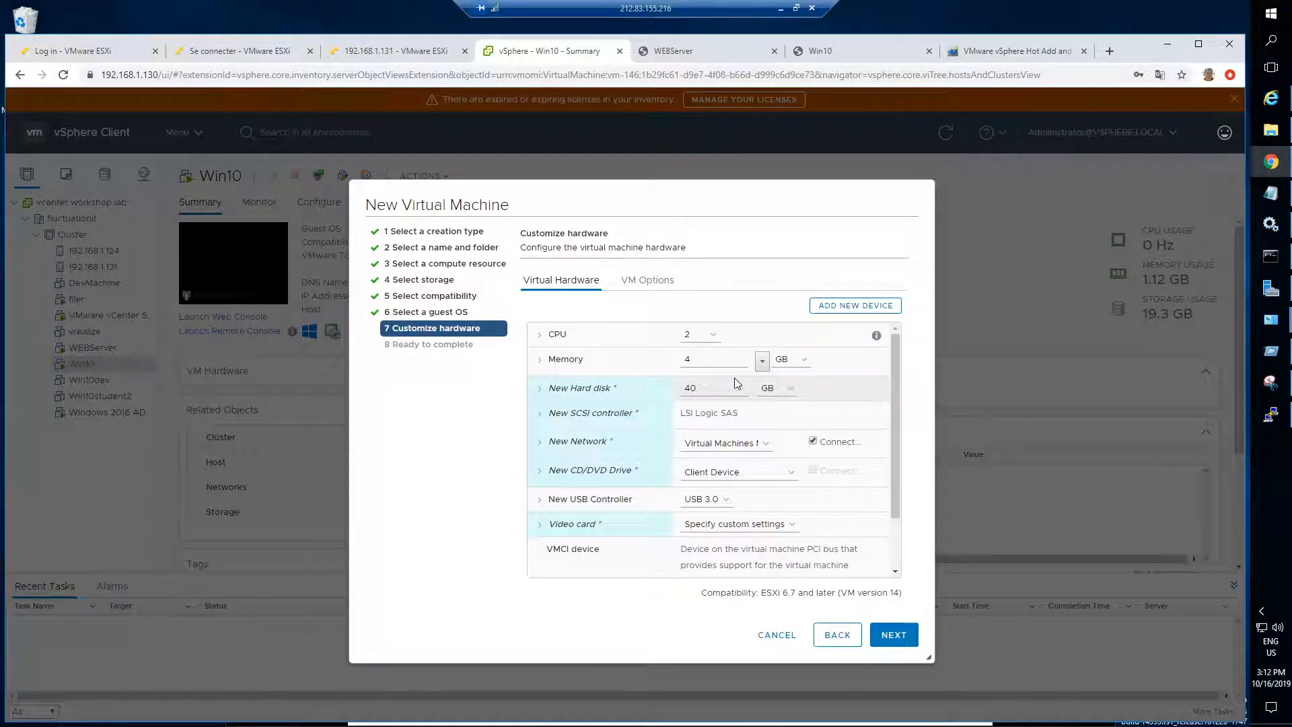
# Step: Keep the new hard disk stored with the virtual machine and set its disk provisioning to Thin Provision
pyautogui.click(542, 394)
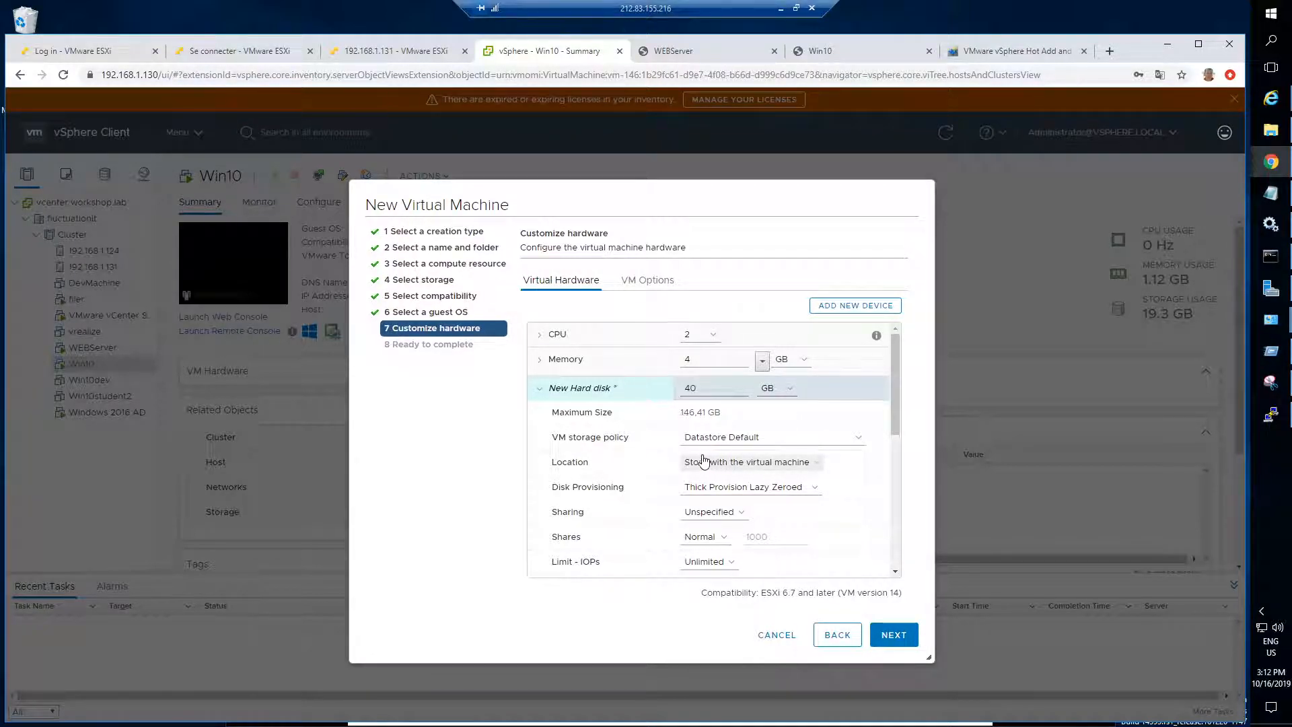
pyautogui.click(738, 464)
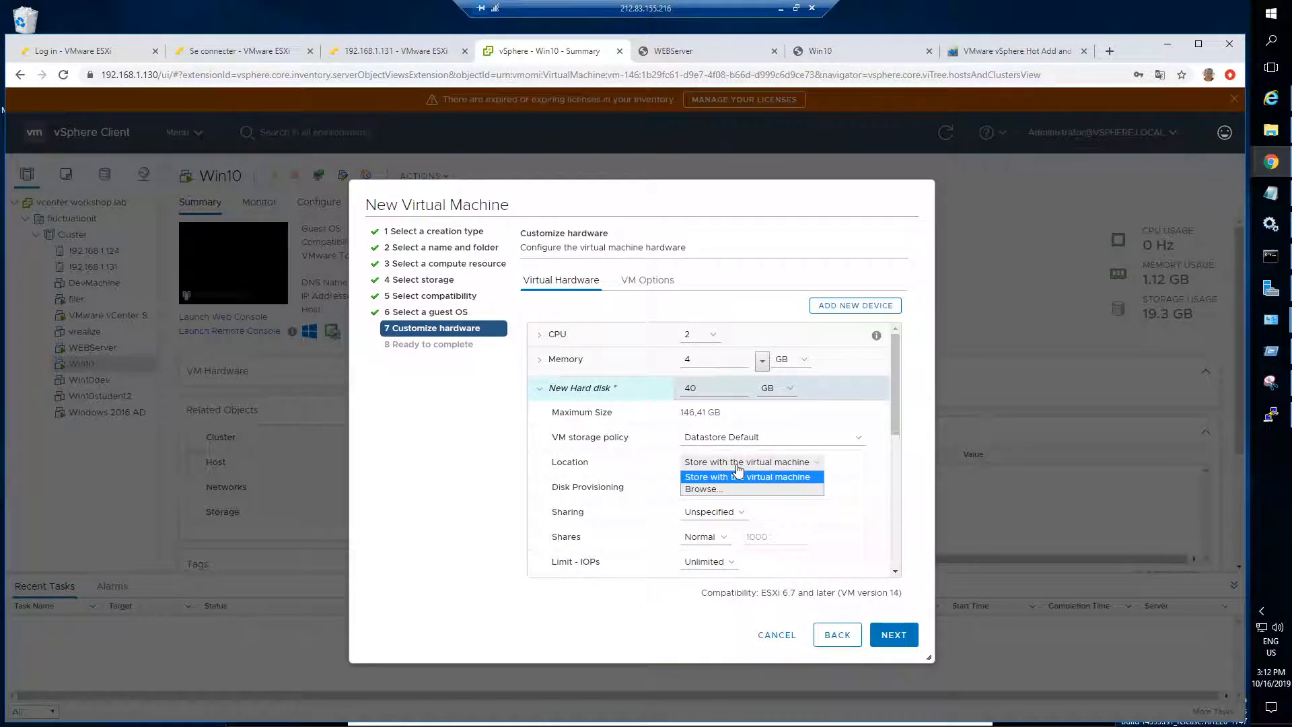
pyautogui.click(738, 465)
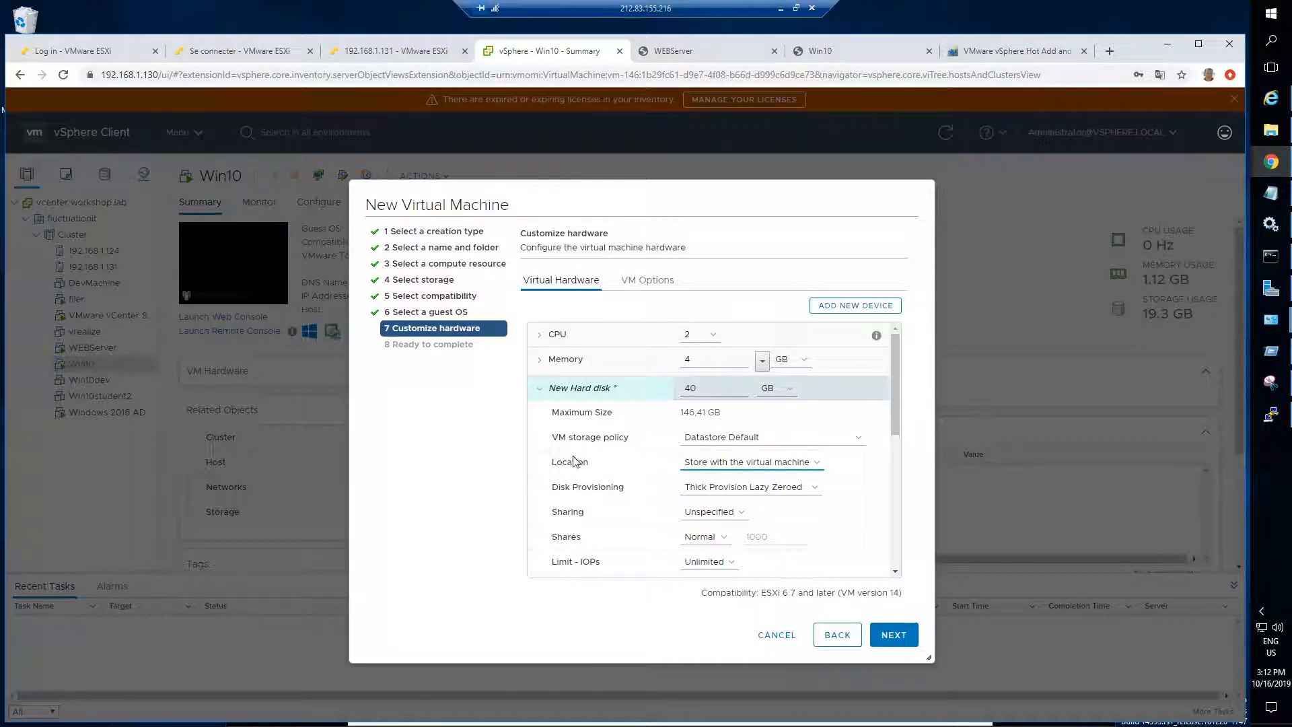
pyautogui.click(699, 489)
pyautogui.click(700, 488)
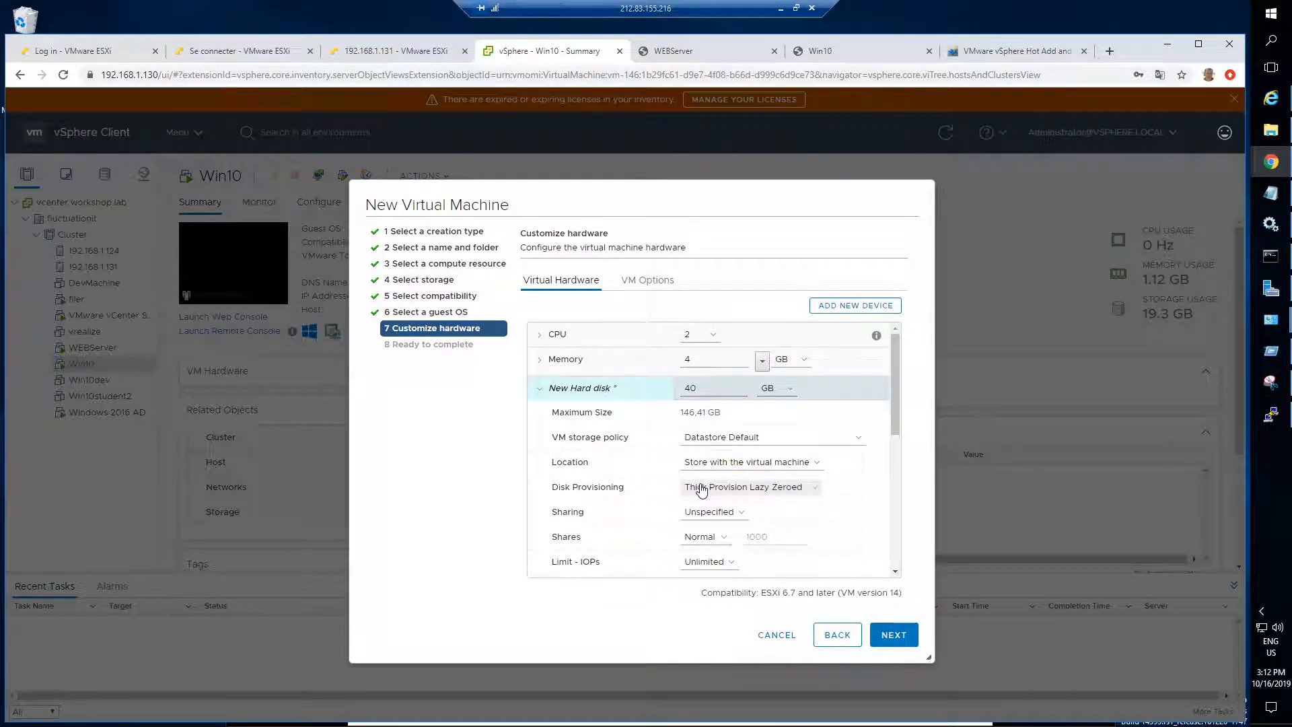
pyautogui.click(701, 488)
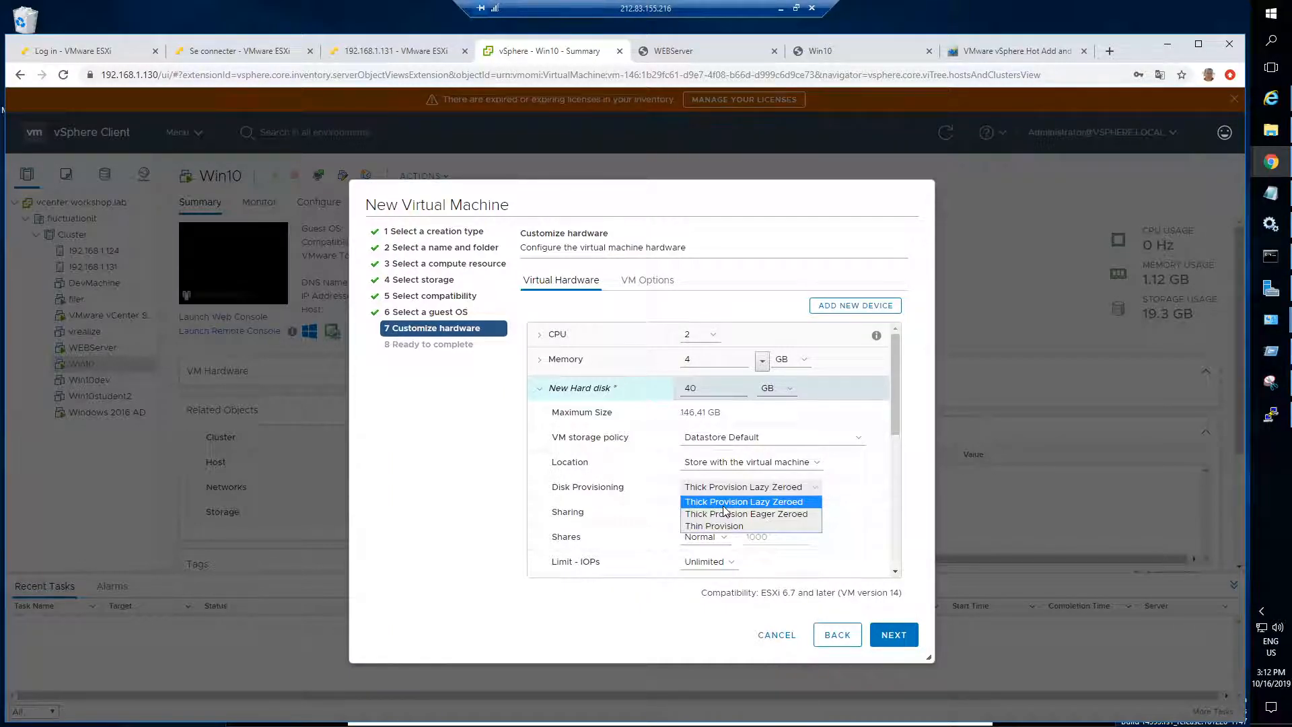
pyautogui.click(723, 505)
pyautogui.click(700, 489)
pyautogui.click(700, 527)
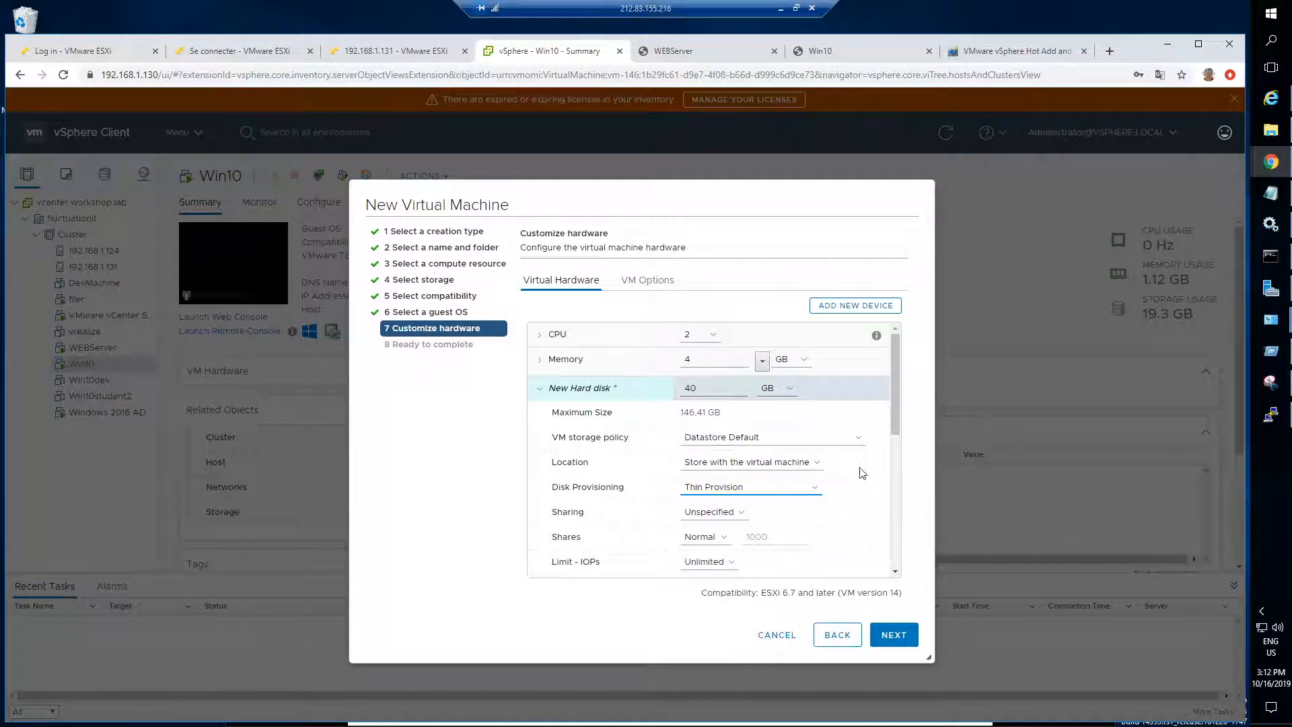
# Step: Set the new CD/DVD drive to Datastore ISO File, using the Windows Server 2016 Datacenter EVAL image from the iso folder on Datastore_124
pyautogui.moveTo(892, 381); pyautogui.dragTo(890, 465)
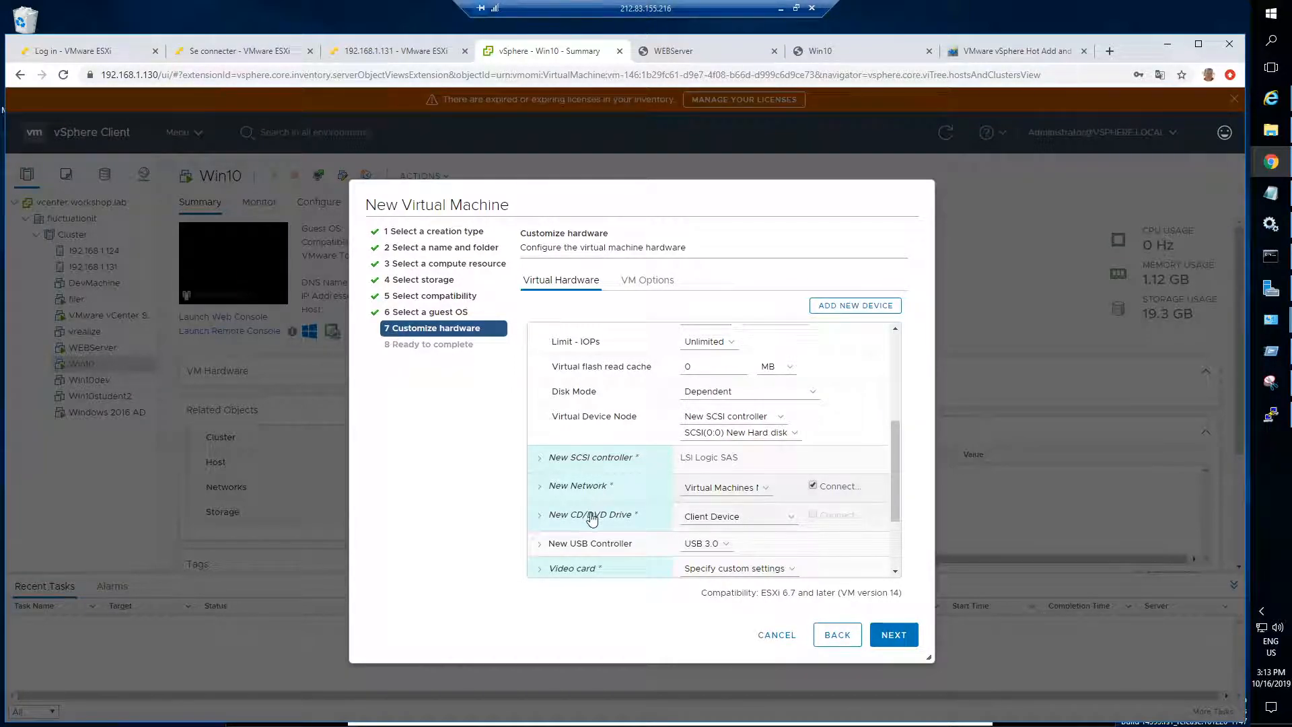
pyautogui.click(724, 517)
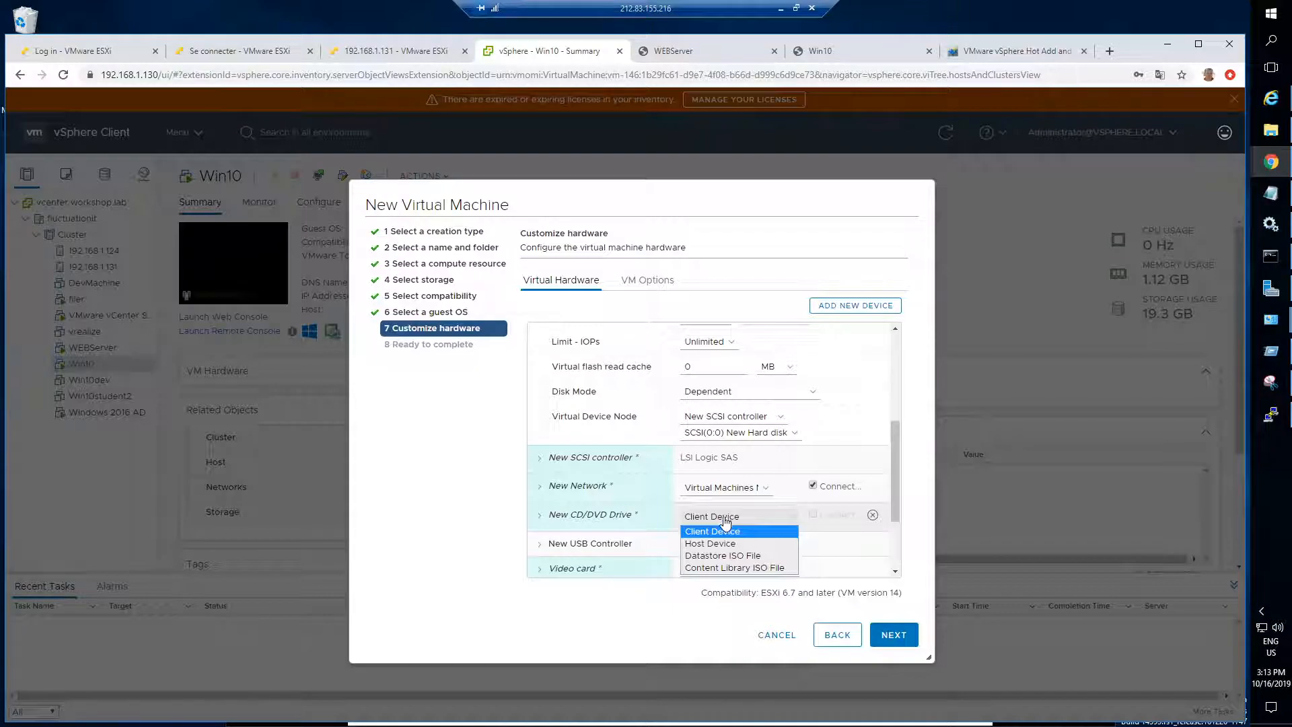
pyautogui.click(722, 557)
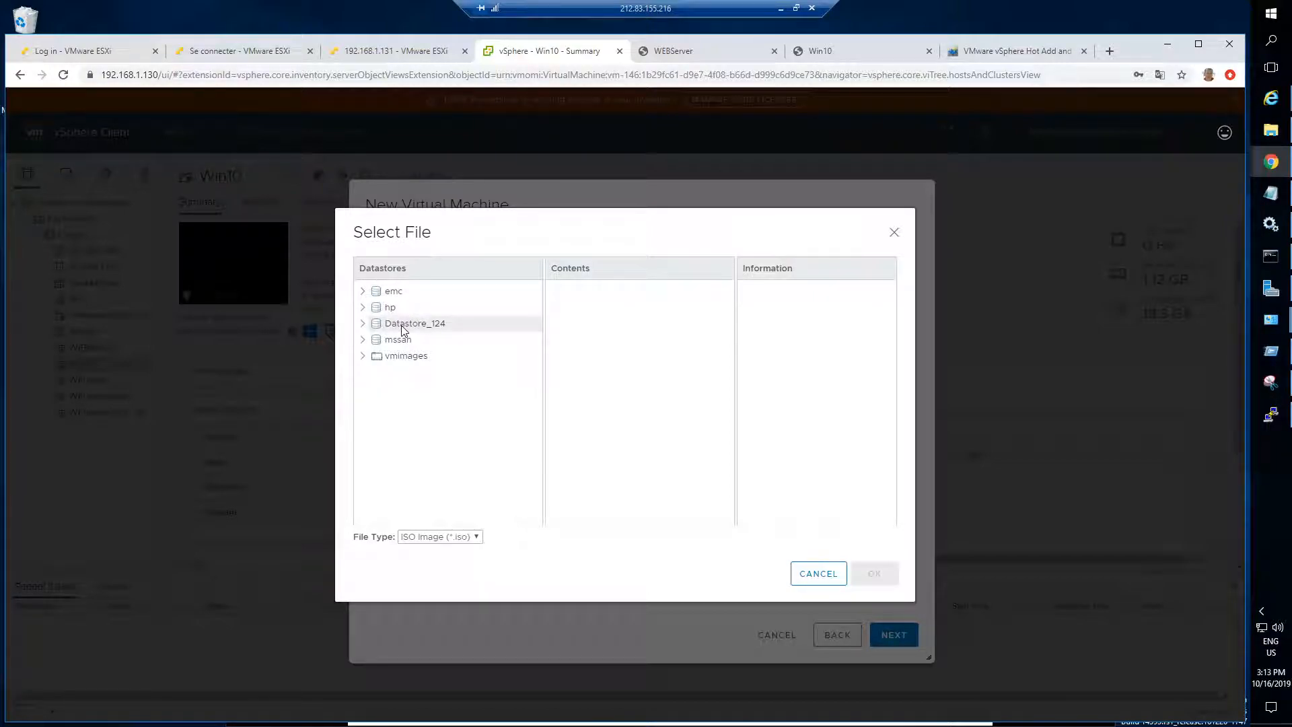
pyautogui.click(403, 326)
pyautogui.click(576, 368)
pyautogui.click(573, 405)
pyautogui.doubleClick(573, 405)
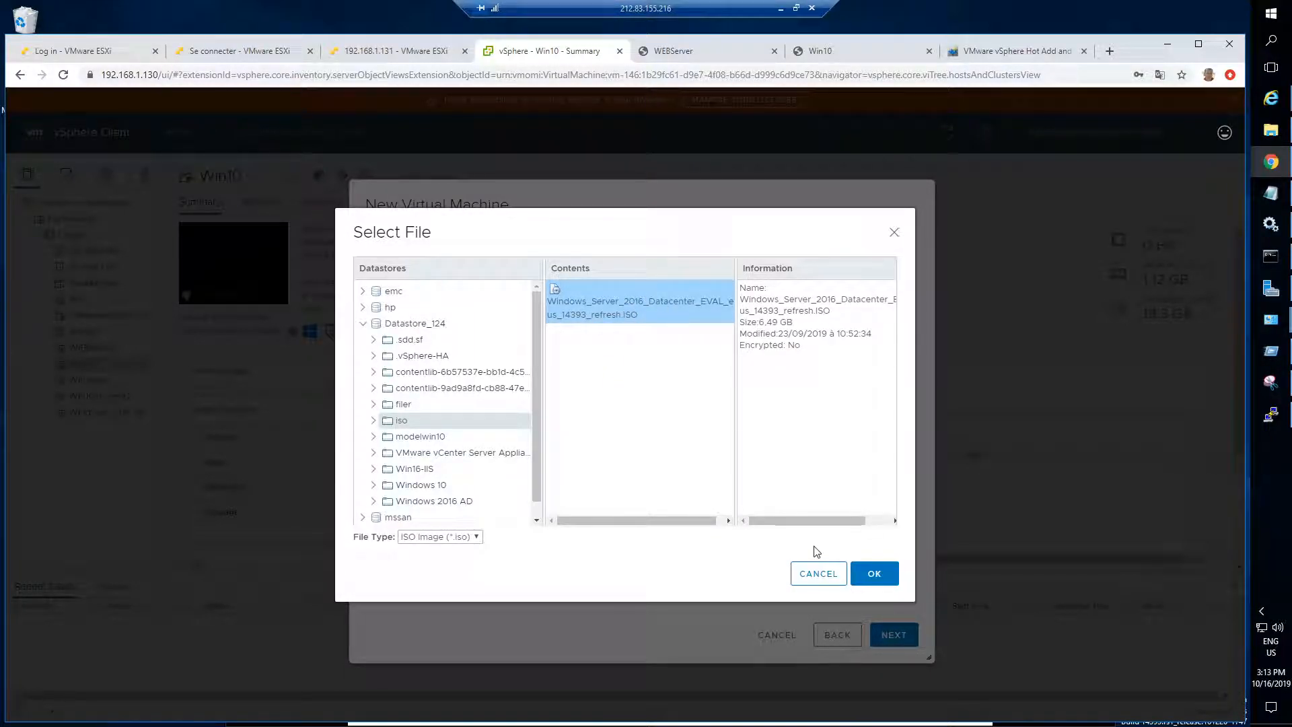
pyautogui.click(874, 576)
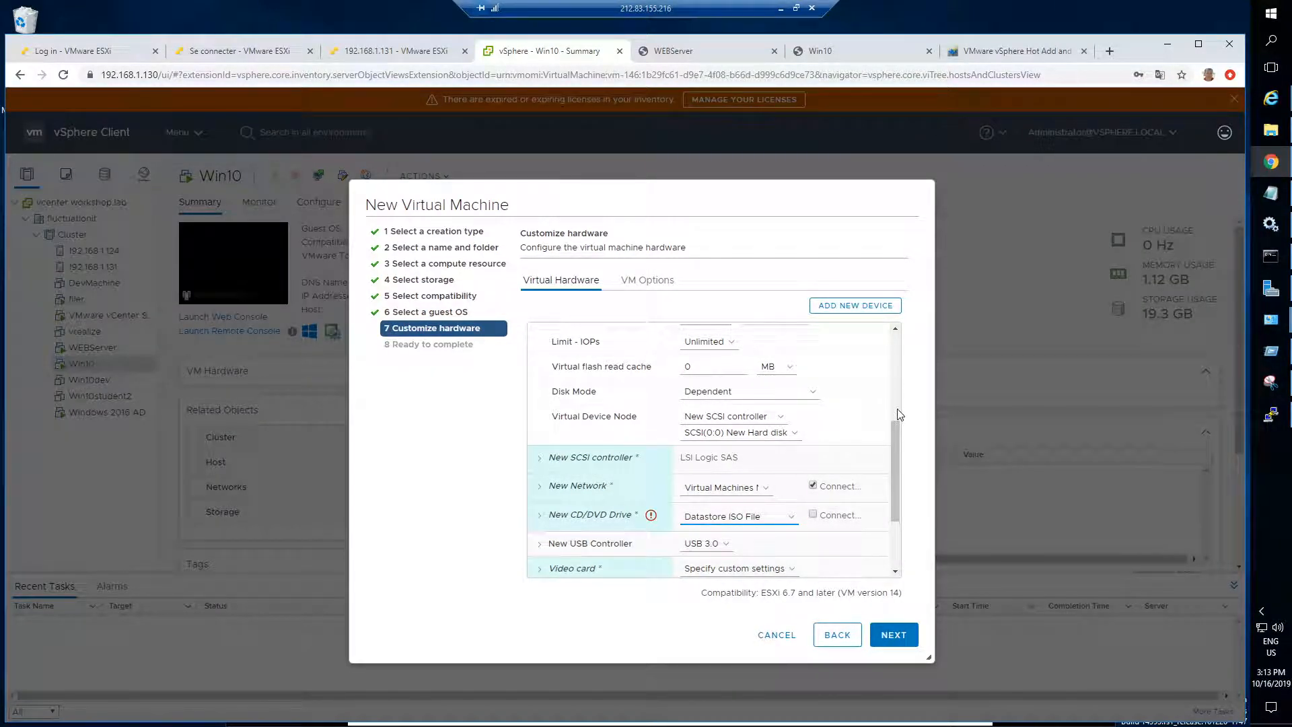
# Step: Accept the hardware settings, finish the wizard to create the virtual machine, and open the summary of Vm4
pyautogui.moveTo(894, 439); pyautogui.dragTo(891, 333)
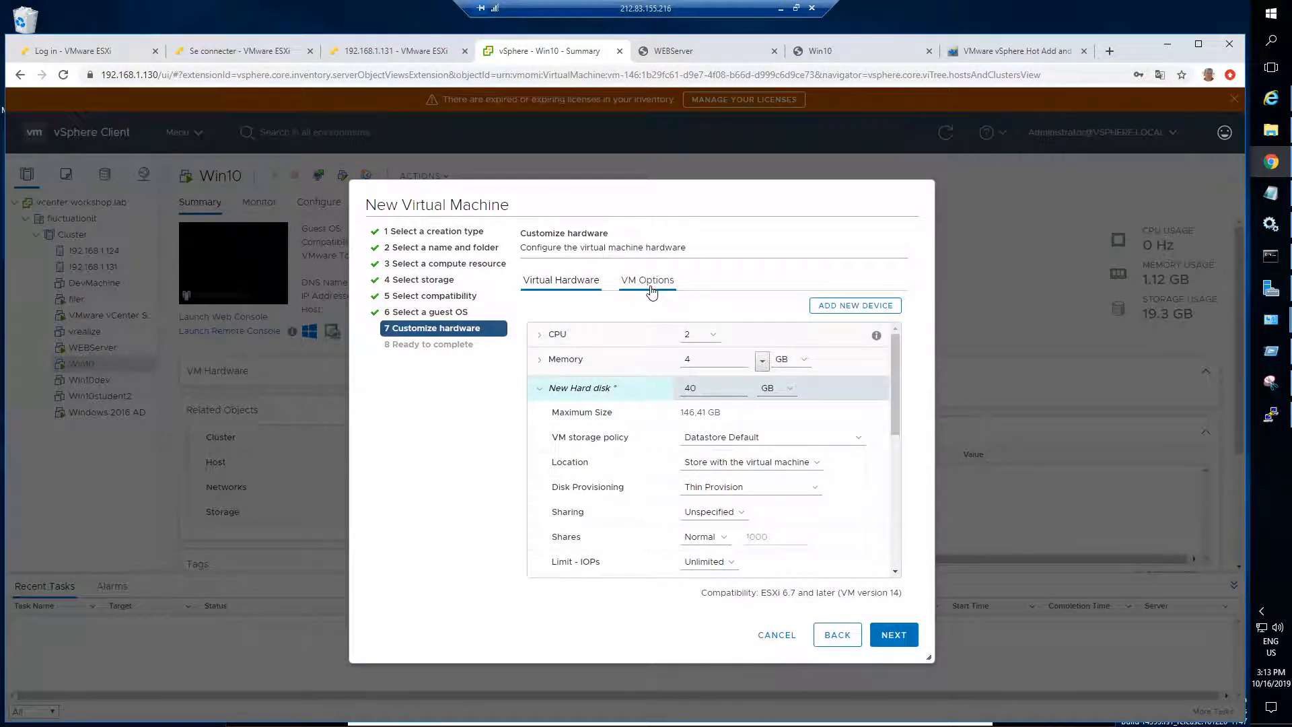
pyautogui.doubleClick(876, 616)
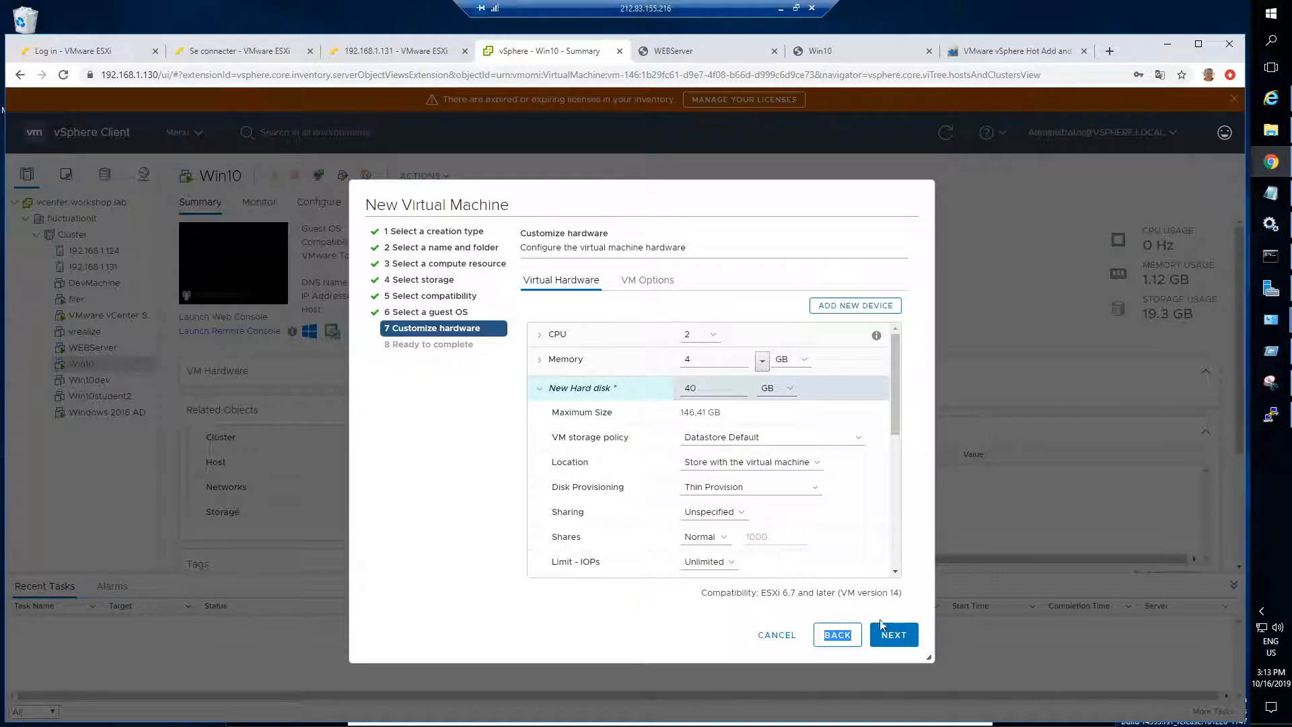
pyautogui.click(890, 644)
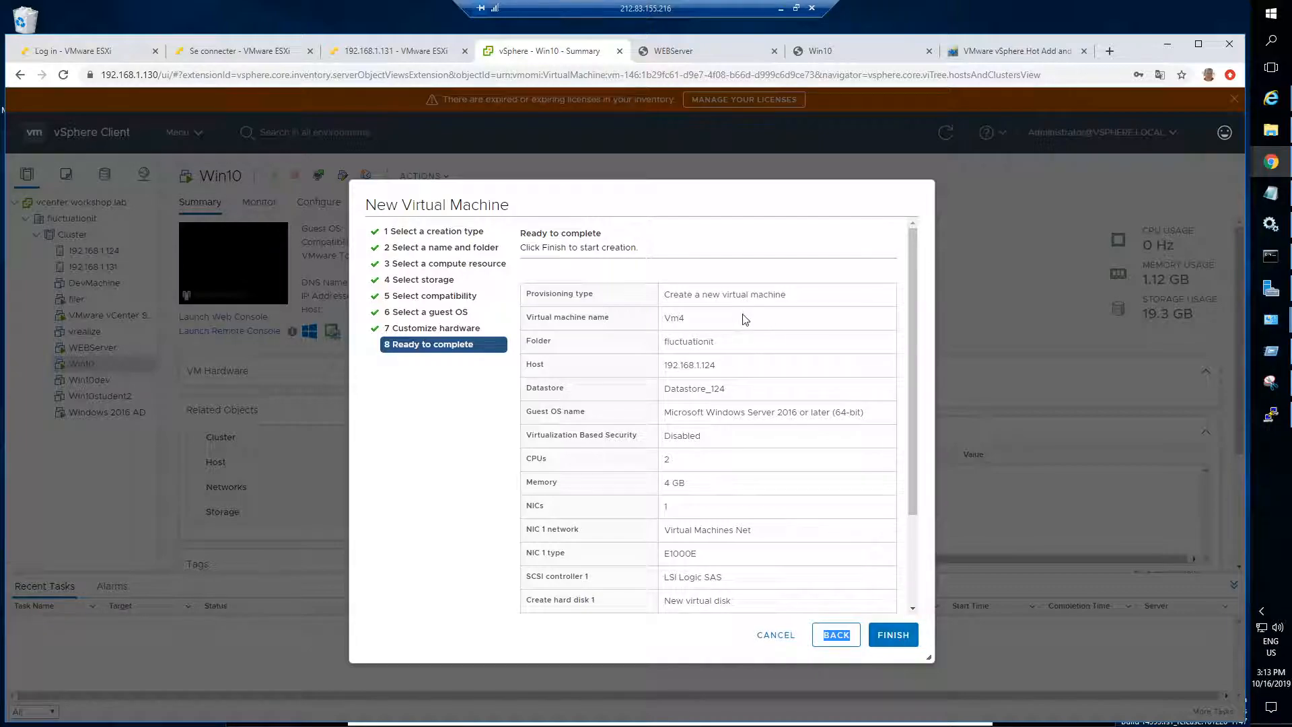
pyautogui.click(893, 637)
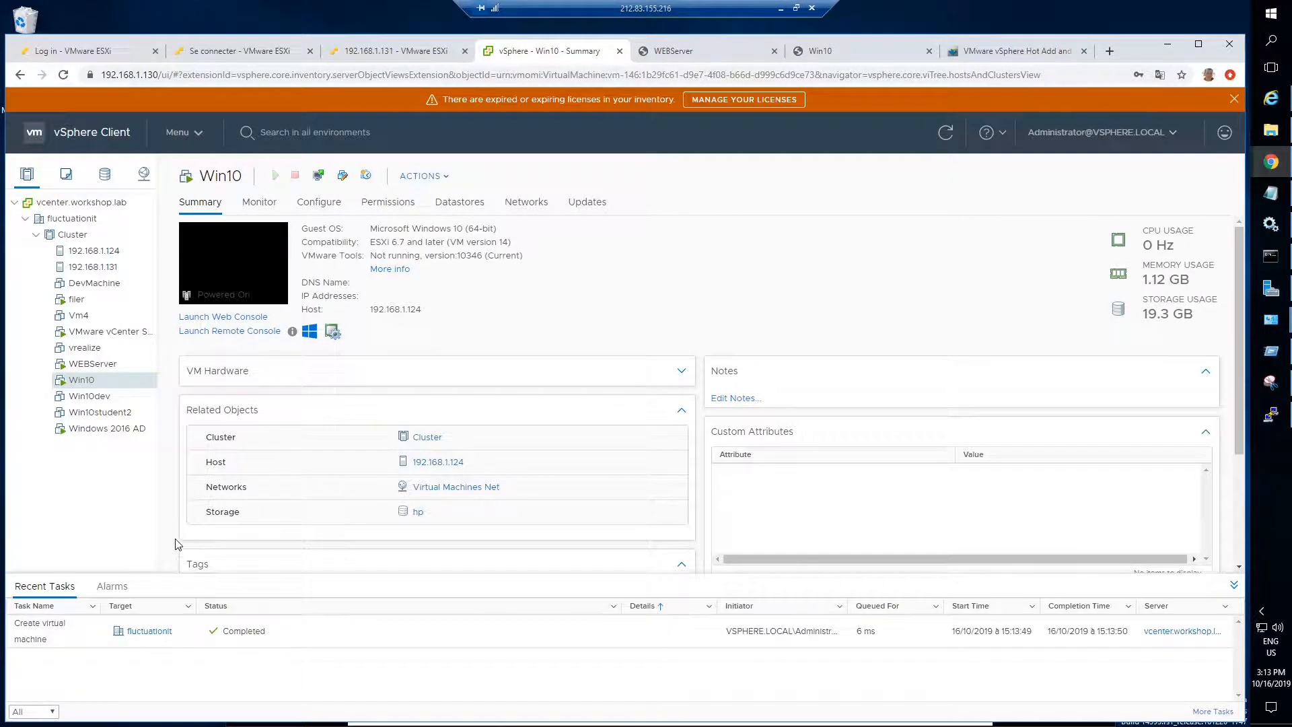
pyautogui.click(78, 317)
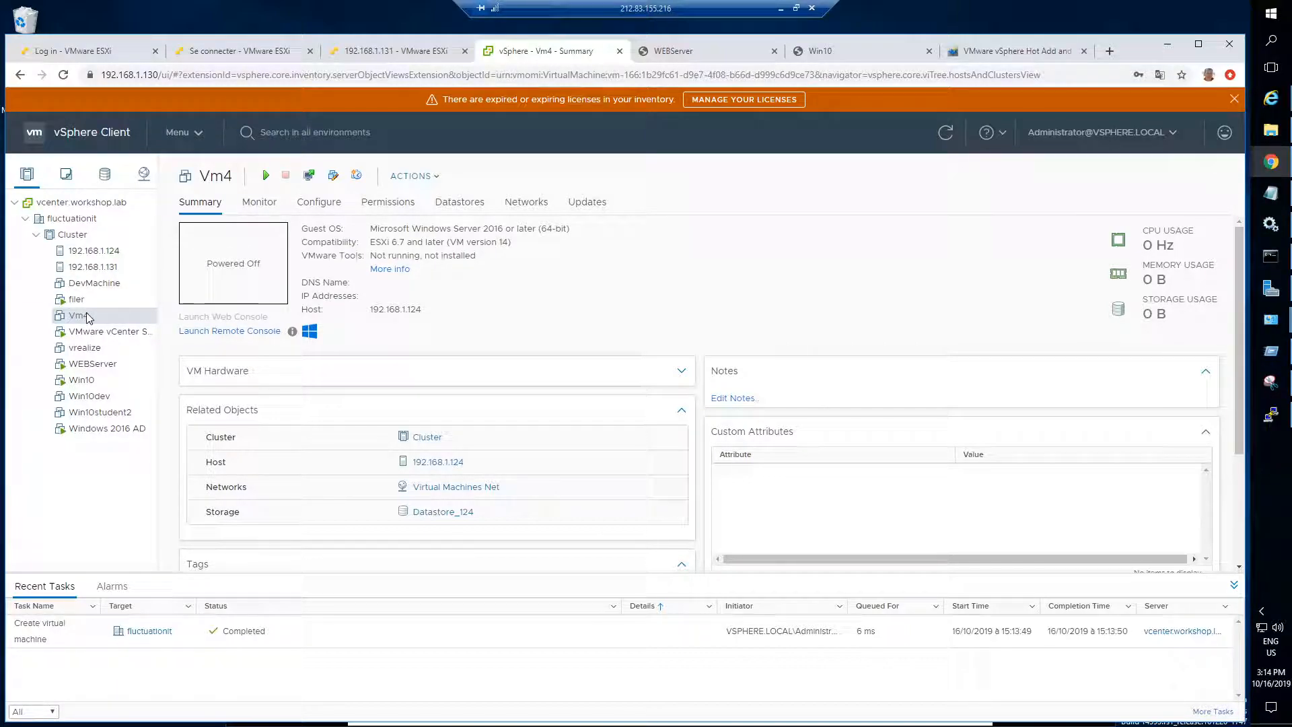
# Step: Switch to the Google Slides presentation and read slides 14 to 16 on cloning and converting VM templates
pyautogui.click(781, 8)
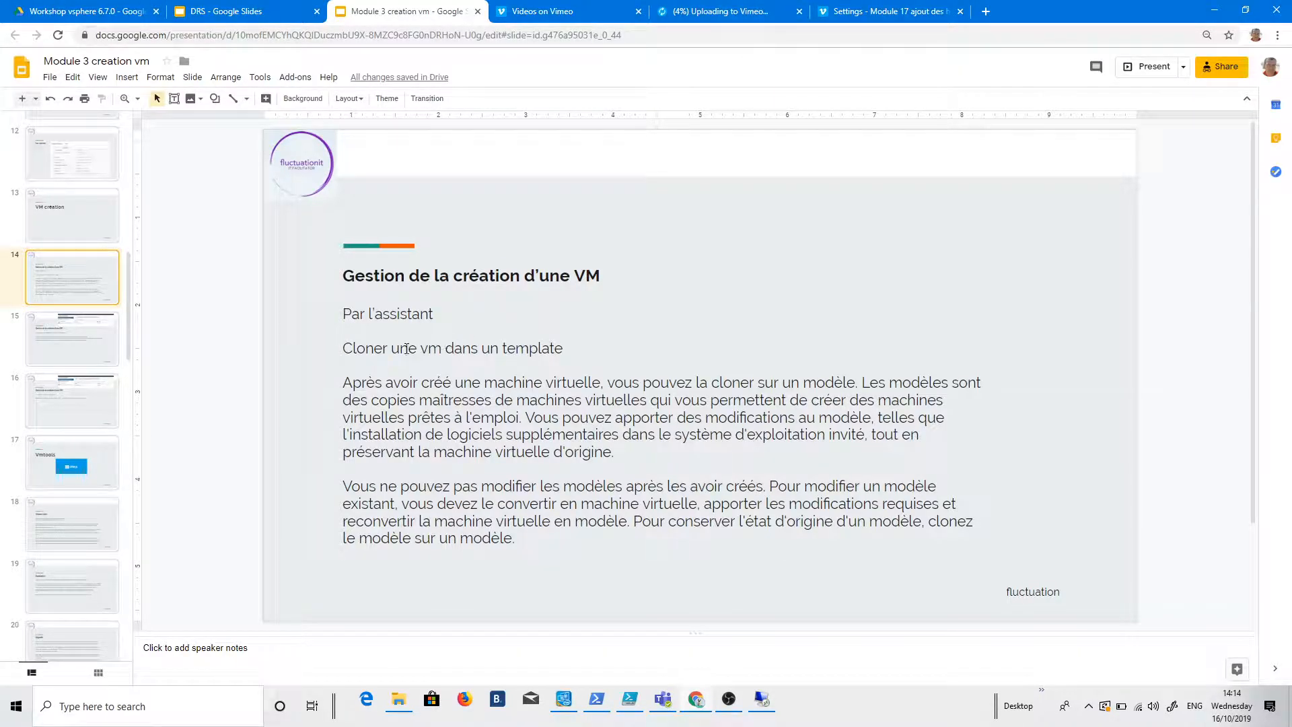
pyautogui.click(368, 350)
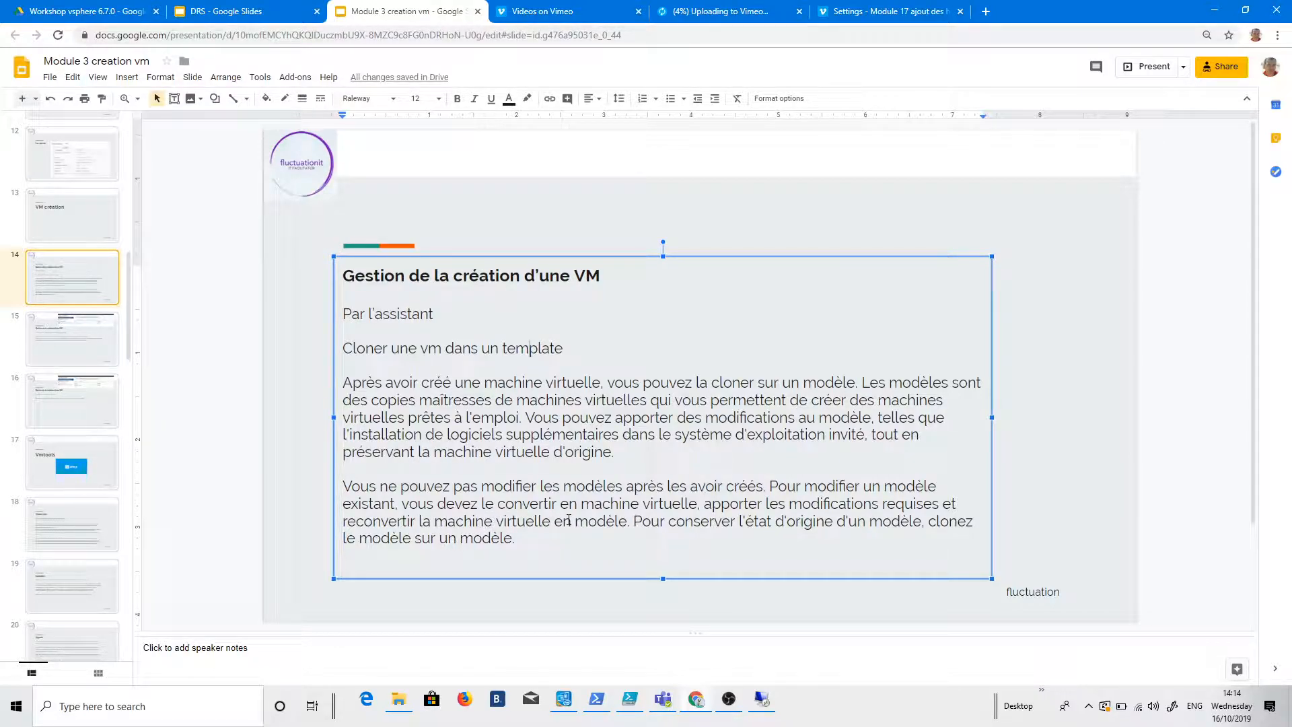
pyautogui.click(74, 338)
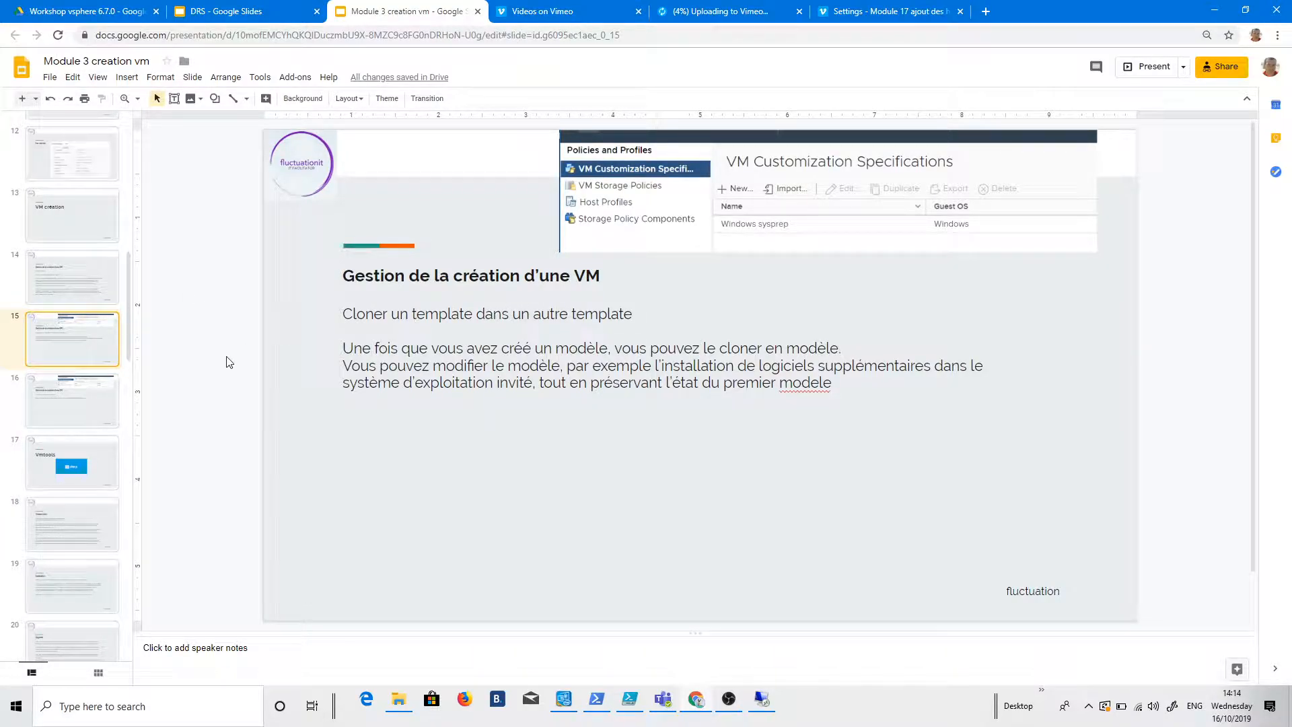
pyautogui.click(72, 390)
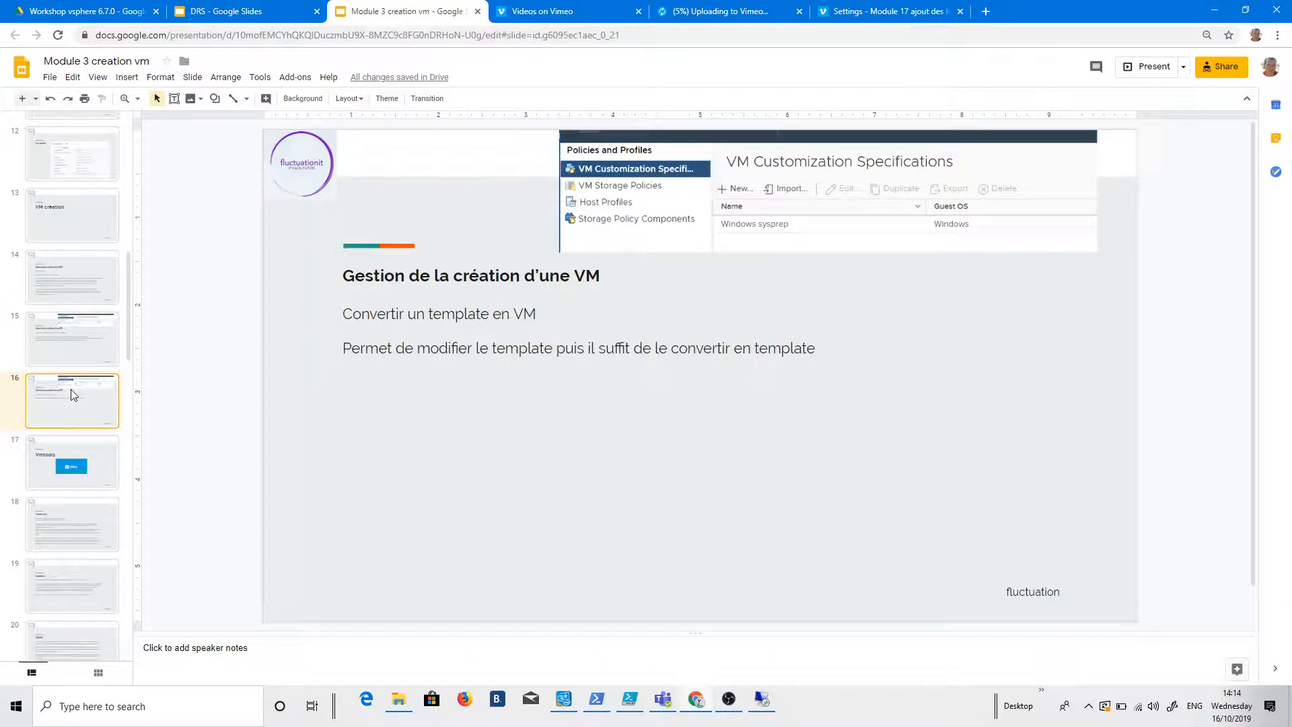
pyautogui.click(73, 351)
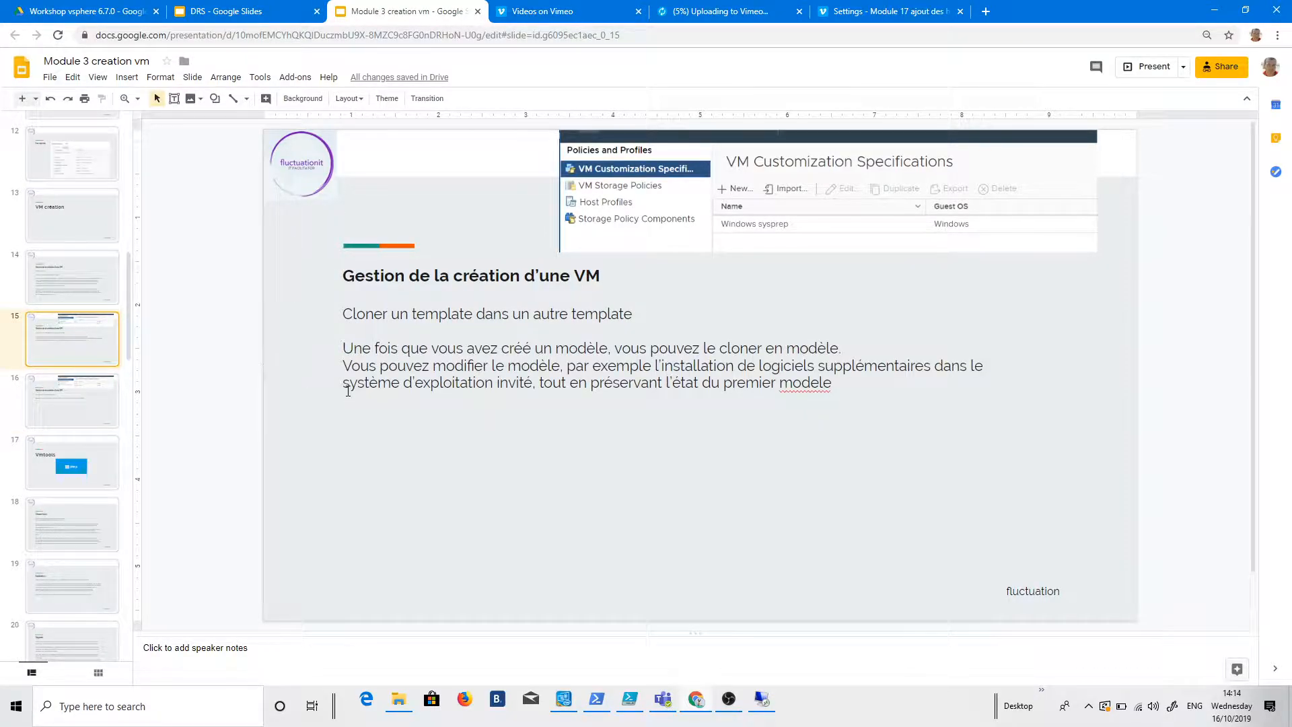
# Step: Return to the vSphere Client and examine the clone options offered for Vm4
pyautogui.click(760, 698)
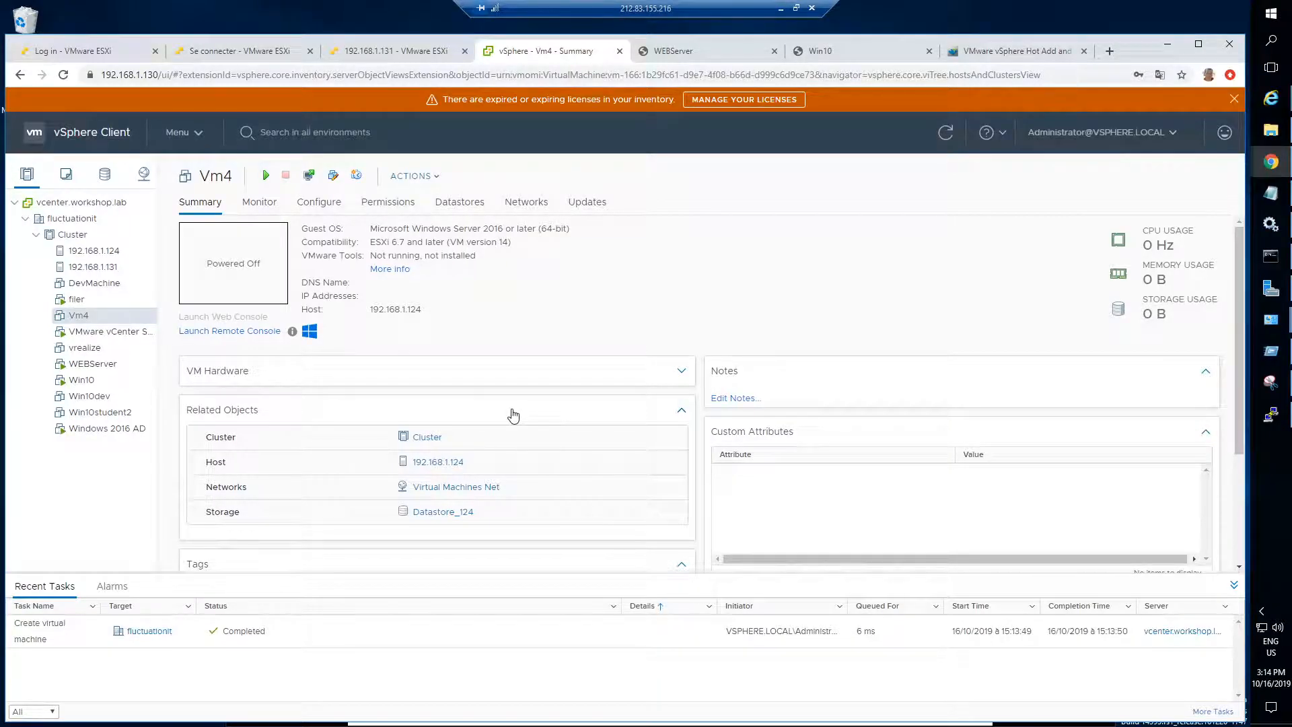
pyautogui.rightClick(83, 322)
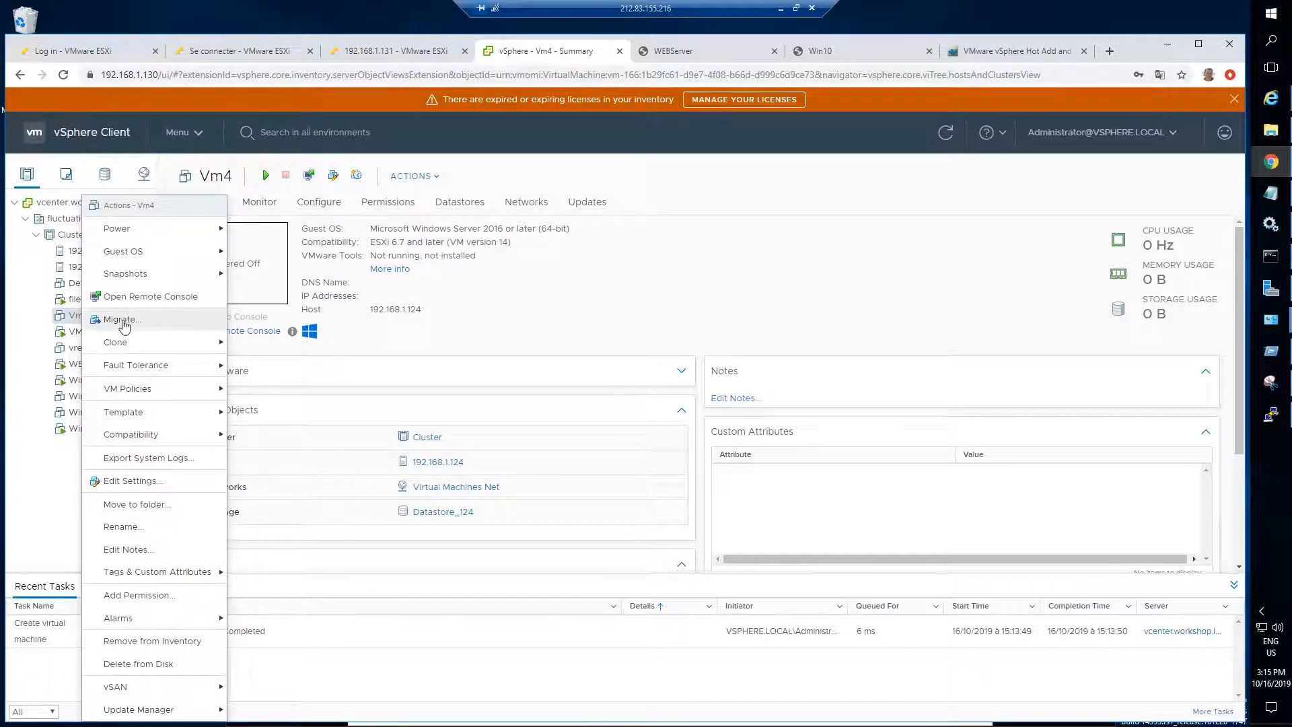
pyautogui.moveTo(160, 347)
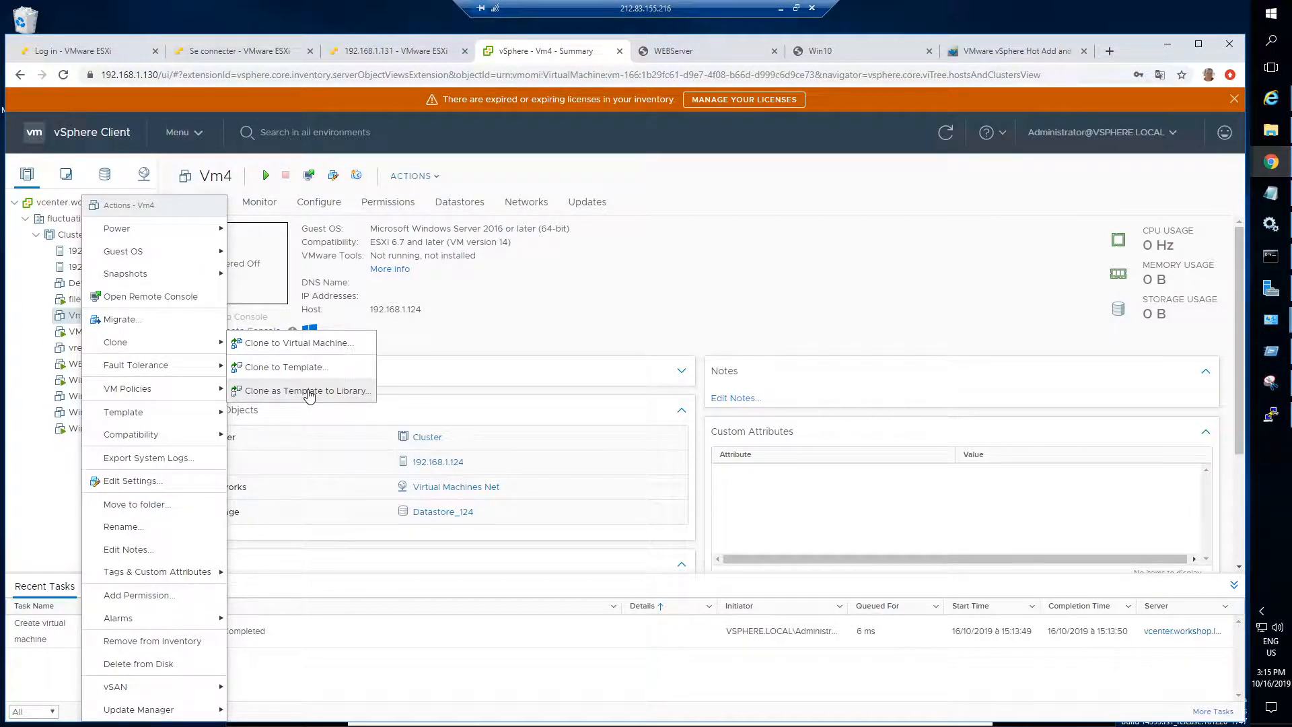
pyautogui.click(513, 332)
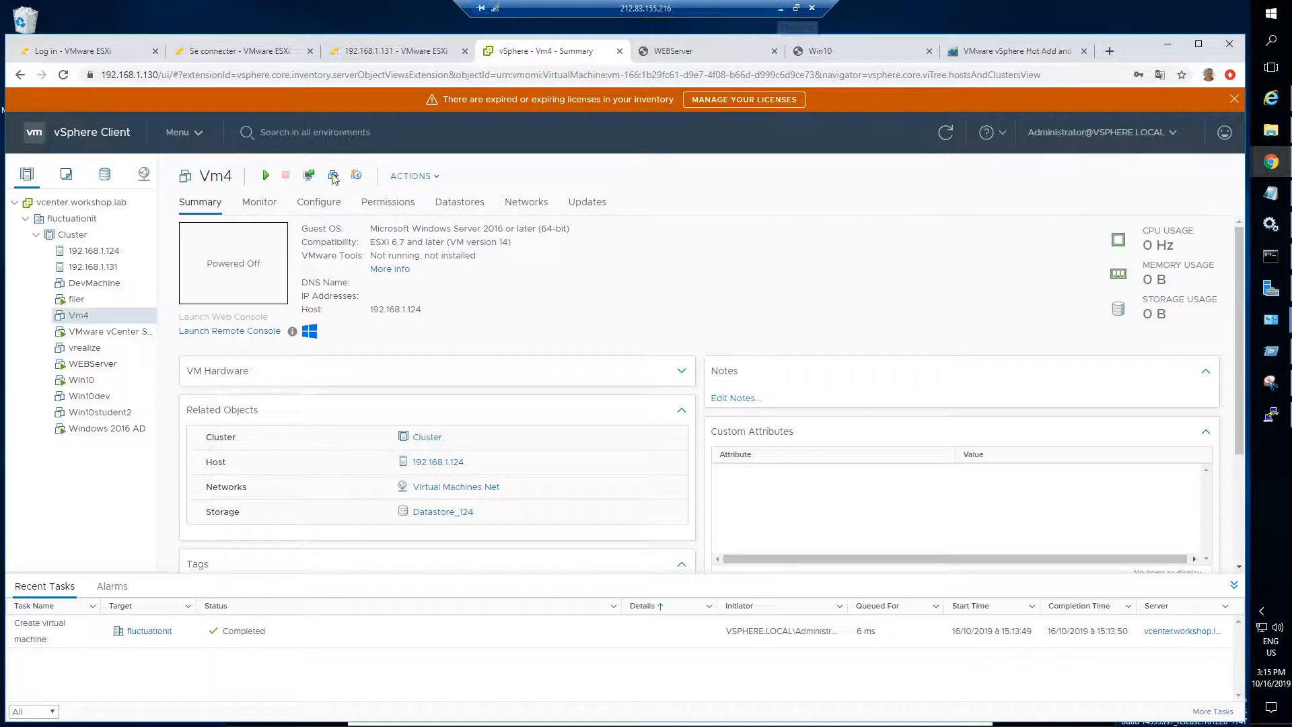
# Step: Examine the actions available for the Windows 10 template in the VMs and templates inventory, and return to the Google Slides presentation
pyautogui.click(68, 177)
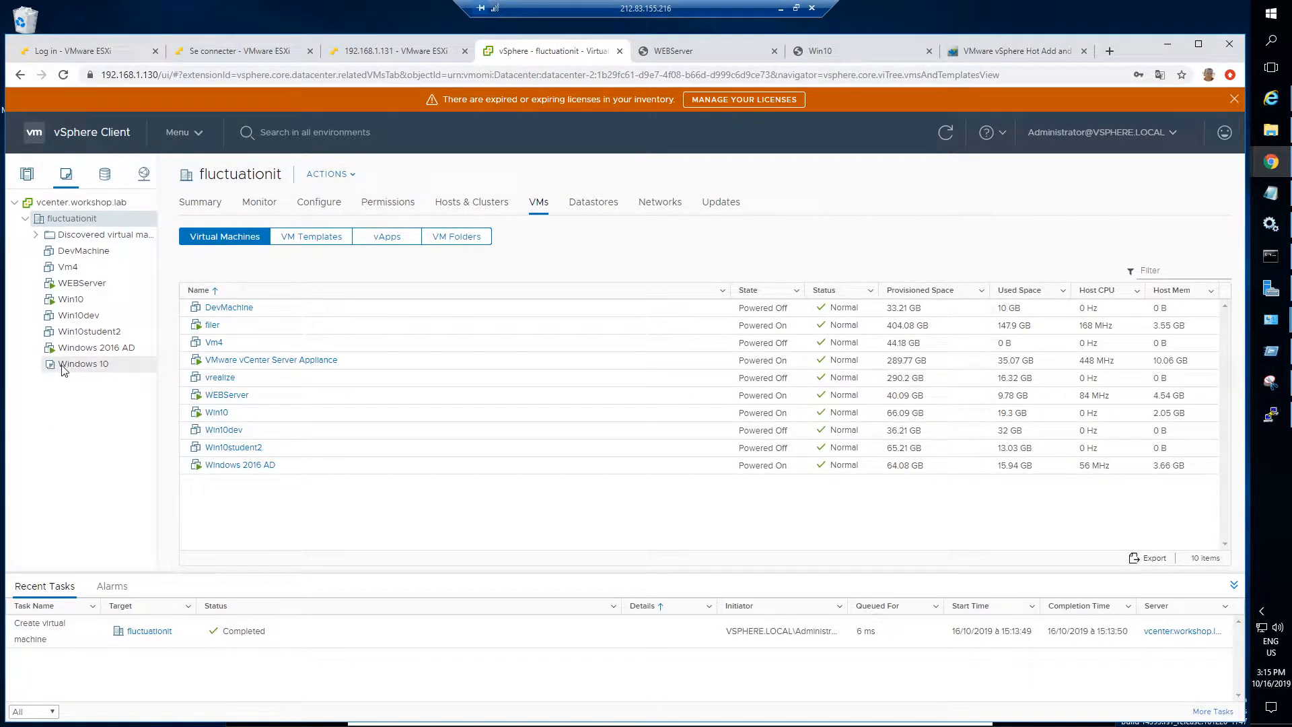
pyautogui.click(86, 364)
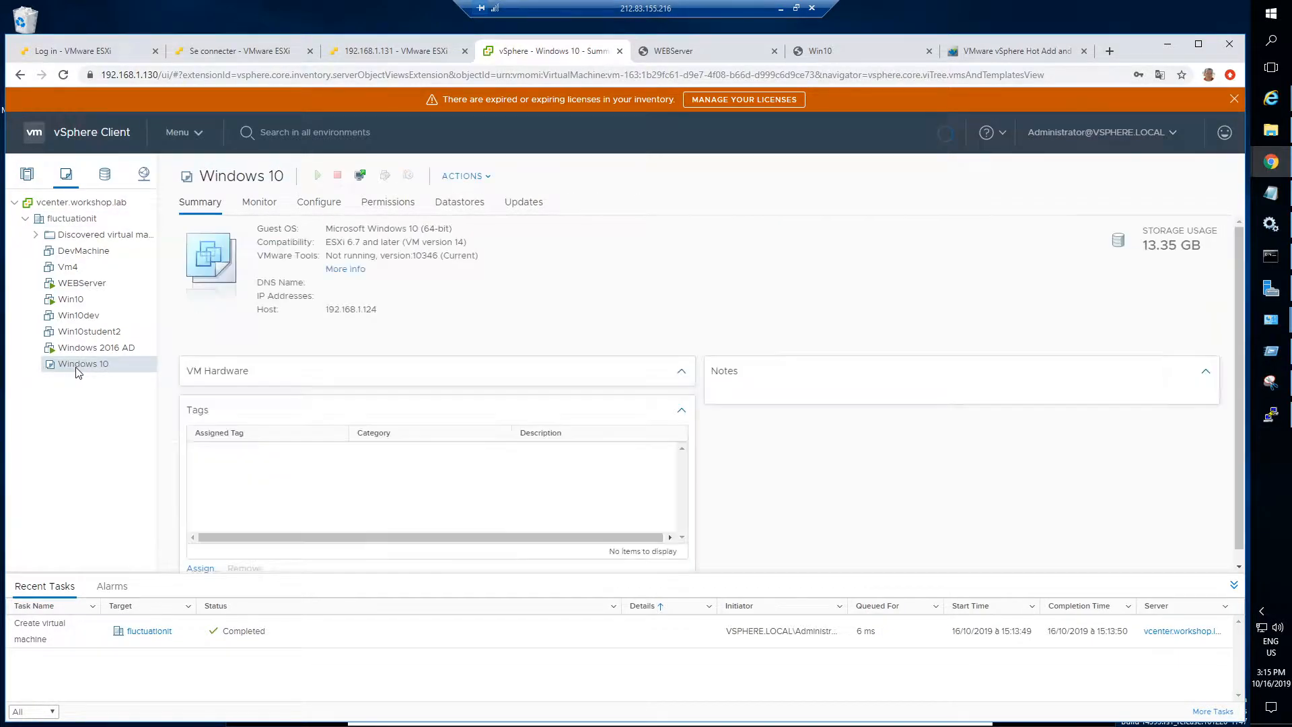
pyautogui.rightClick(90, 367)
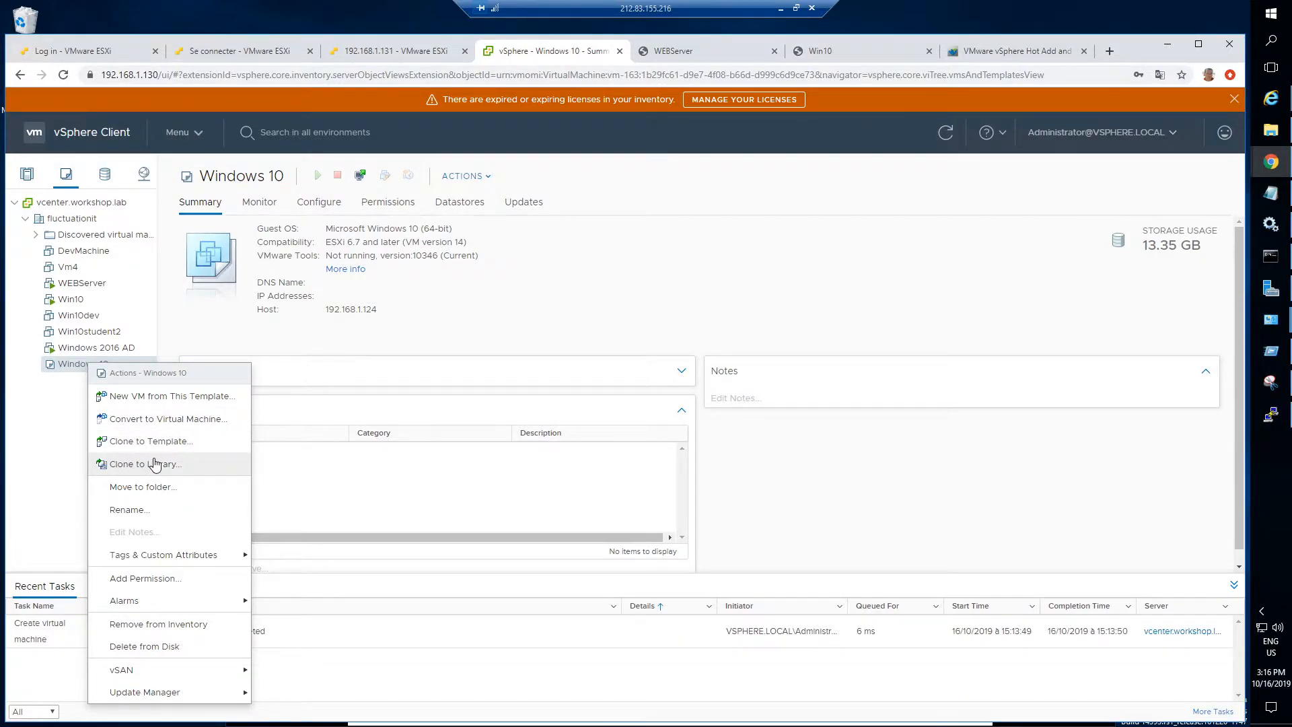
pyautogui.click(49, 463)
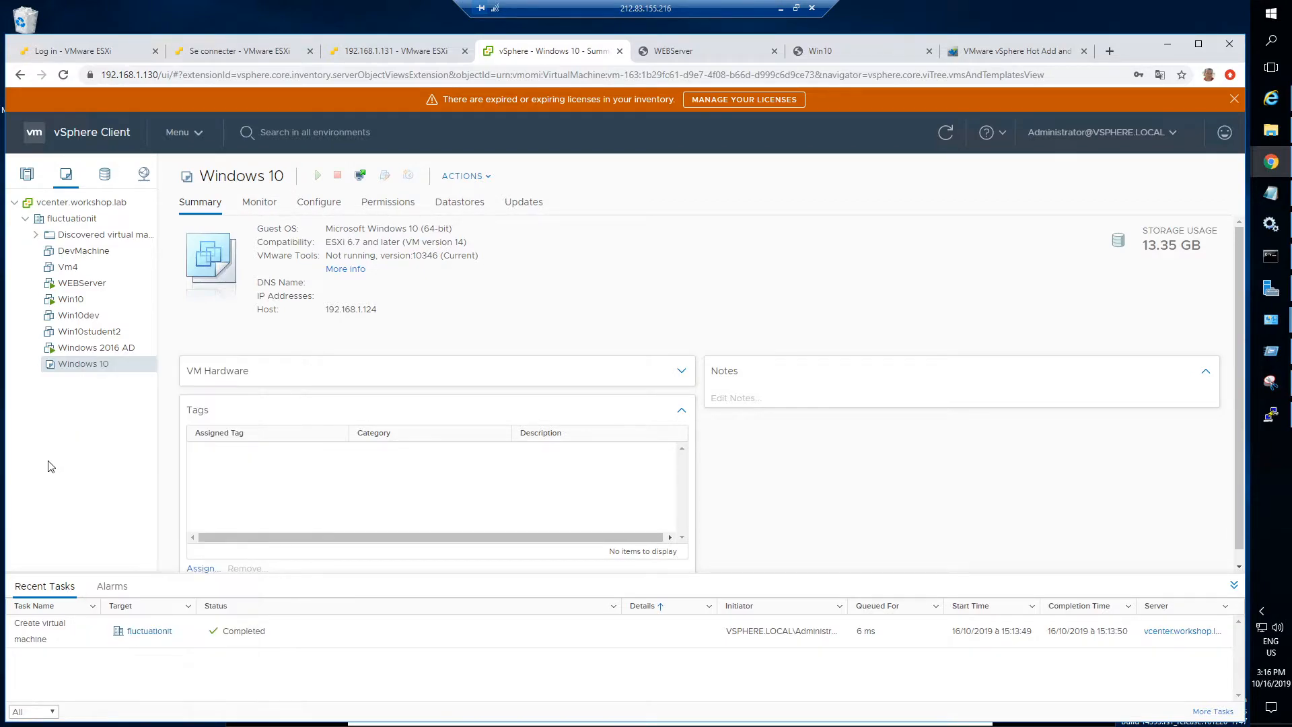
pyautogui.click(781, 8)
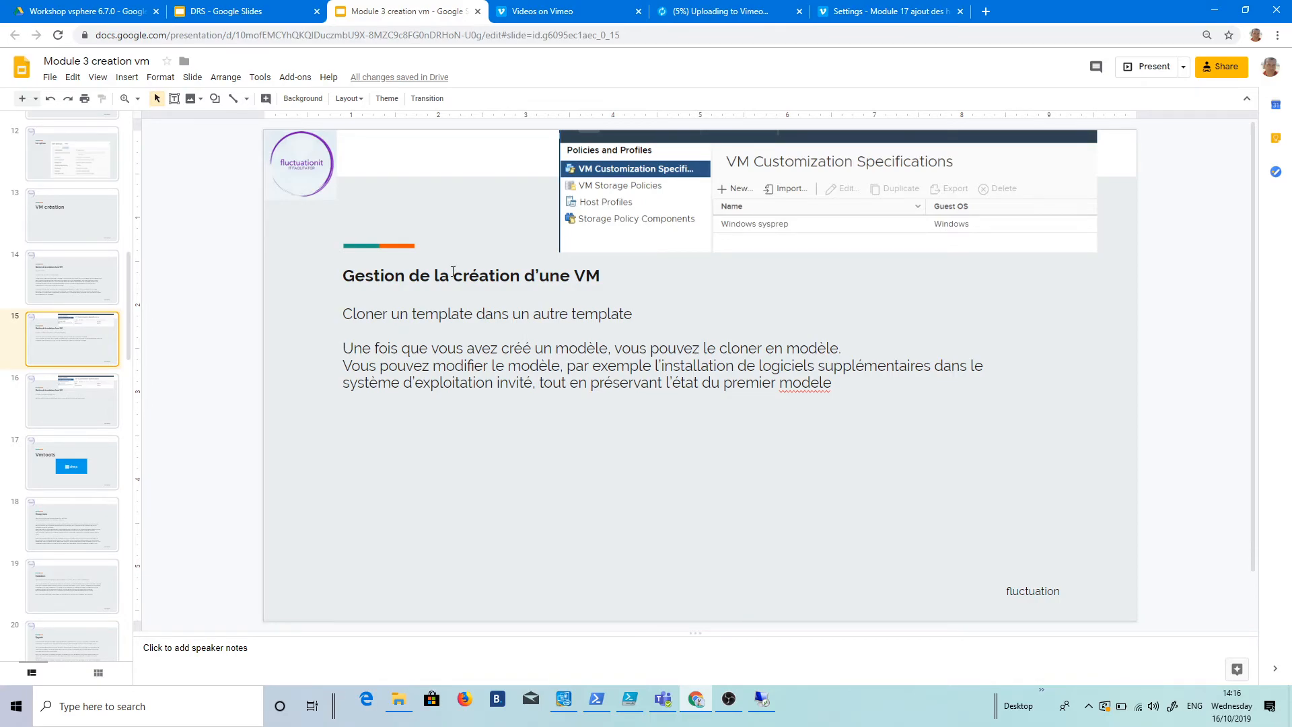